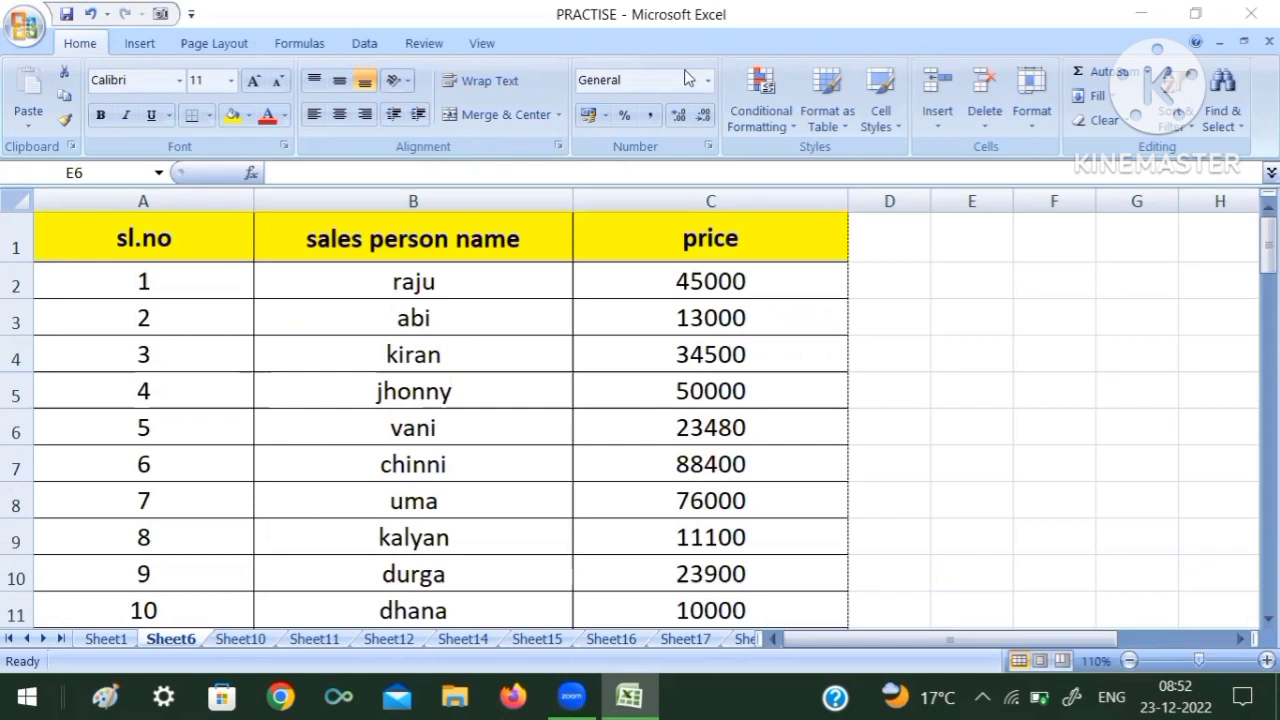
Step: Preview the printout, paging through all three printed pages, then close the preview
{"action": "left_click", "coordinate": [22, 24]}
{"action": "mouse_move", "coordinate": [68, 278]}
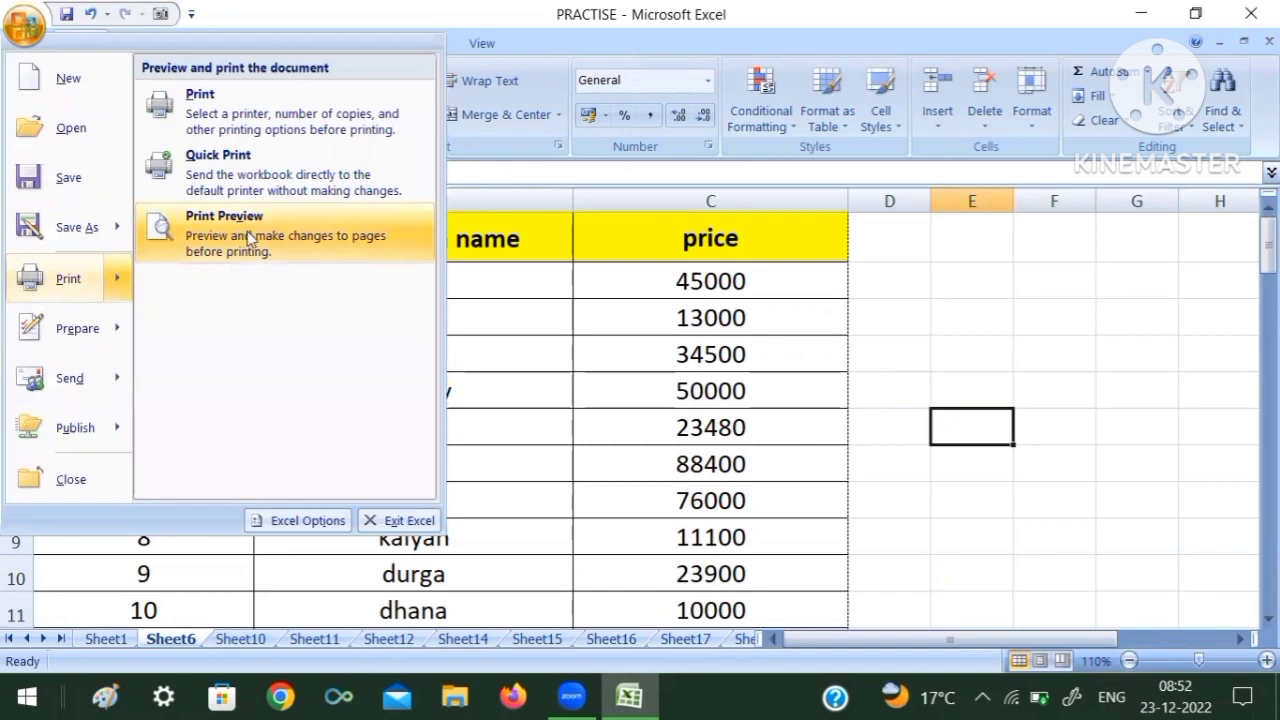
{"action": "left_click", "coordinate": [250, 237]}
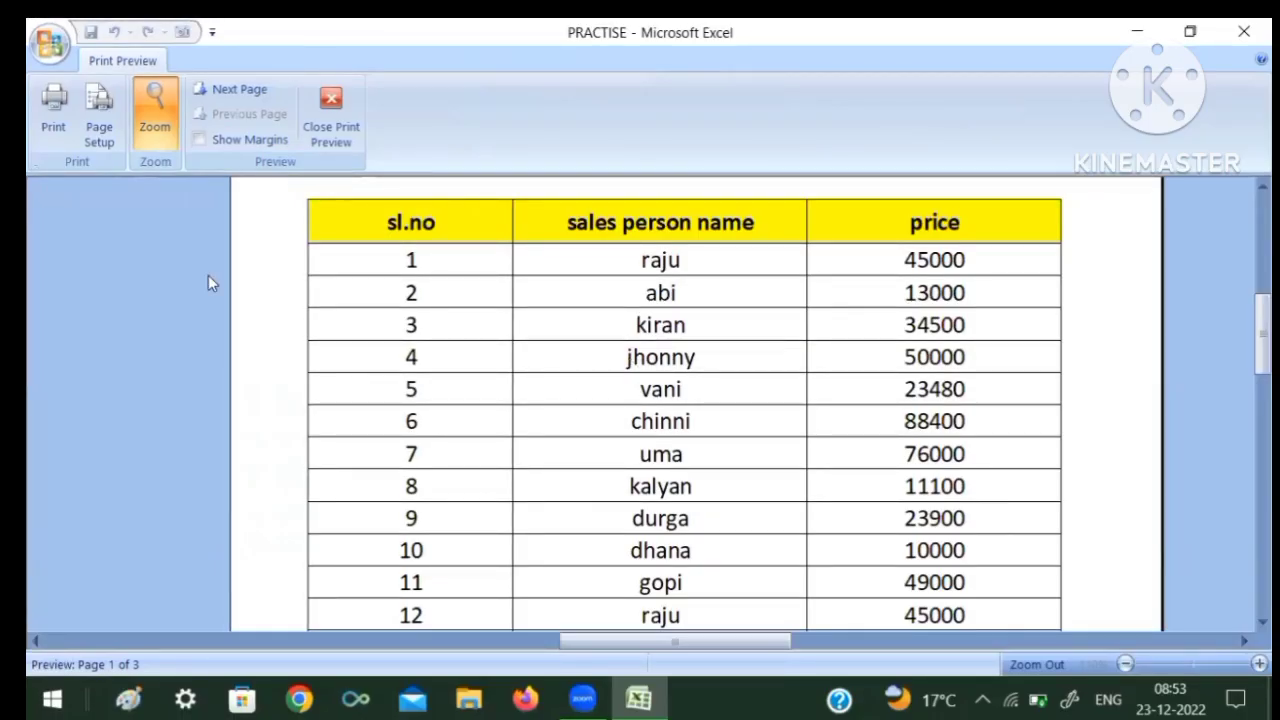
{"action": "left_click", "coordinate": [226, 92]}
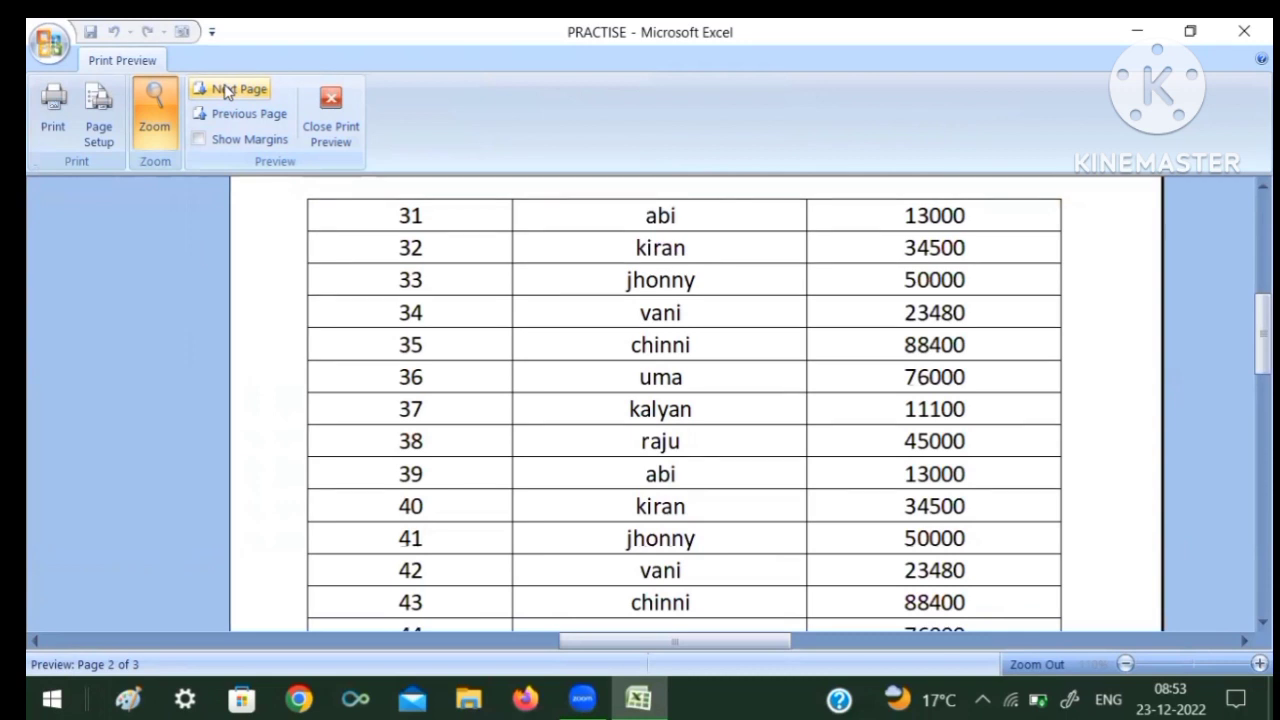
{"action": "left_click", "coordinate": [242, 114]}
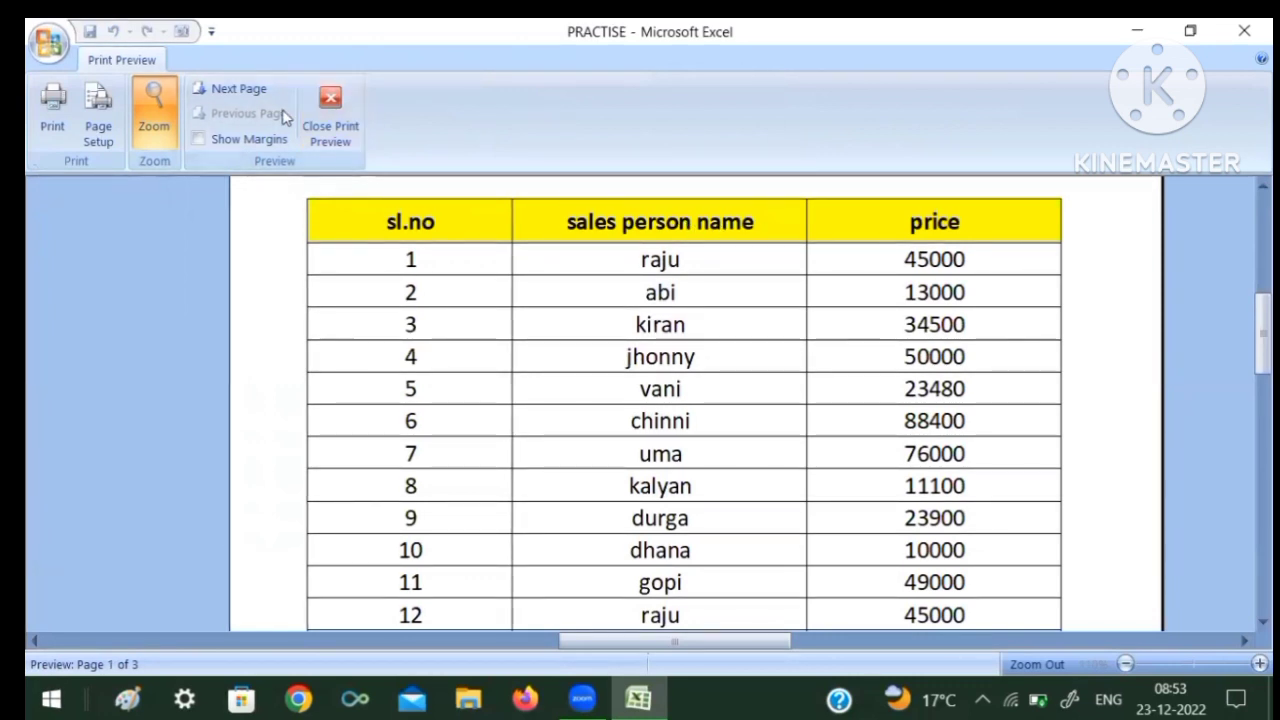
{"action": "left_click", "coordinate": [212, 90]}
{"action": "left_click", "coordinate": [212, 90]}
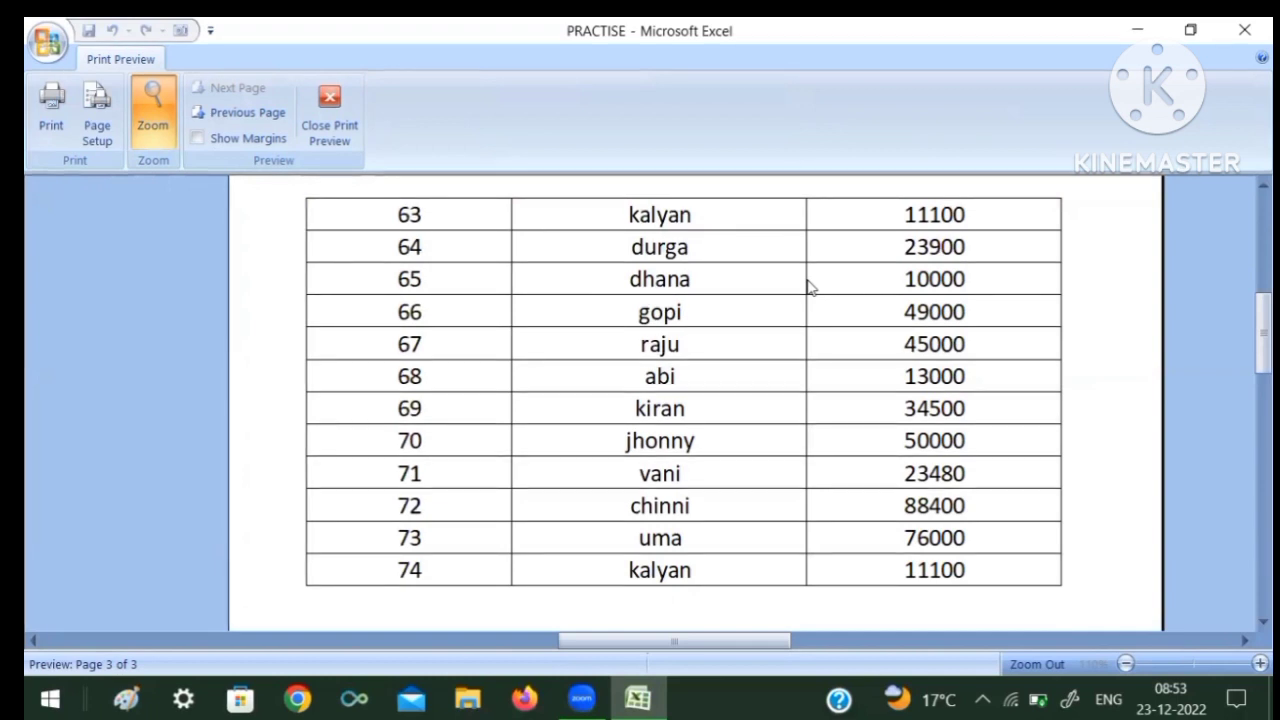
{"action": "left_click", "coordinate": [330, 110]}
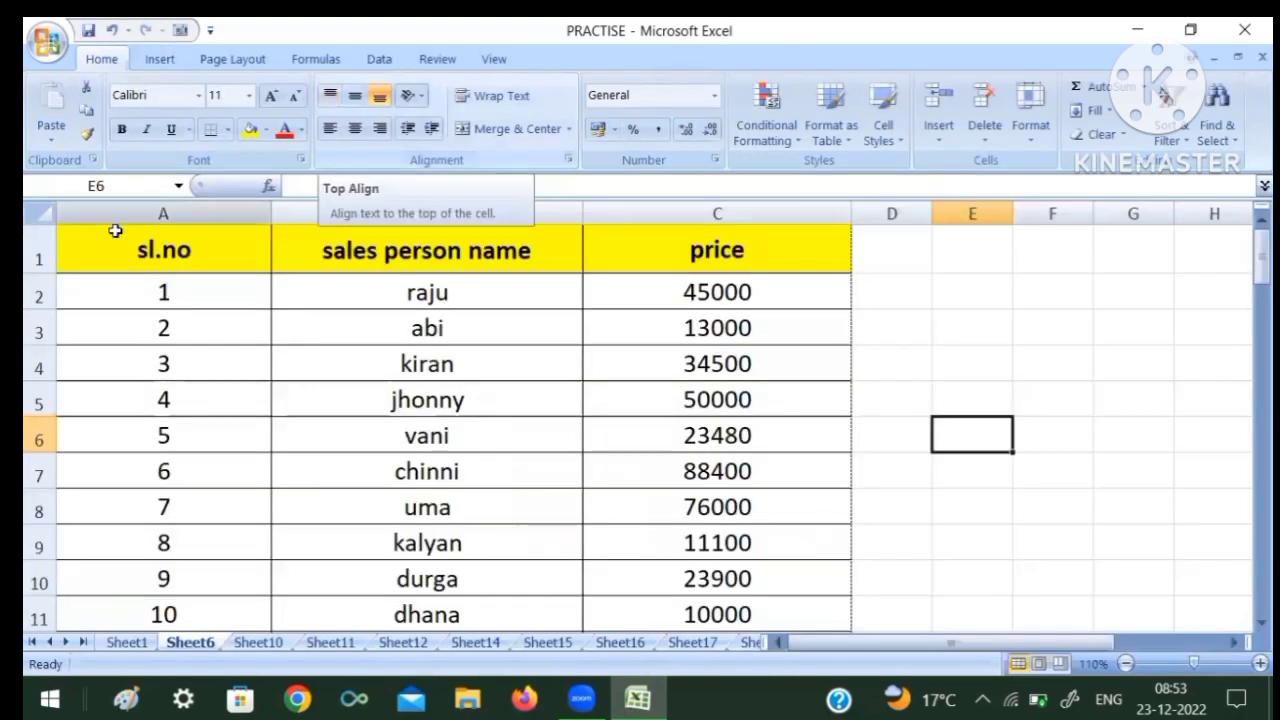
Step: Freeze the top row and move down the sheet to check the header stays visible
{"action": "left_click", "coordinate": [37, 259]}
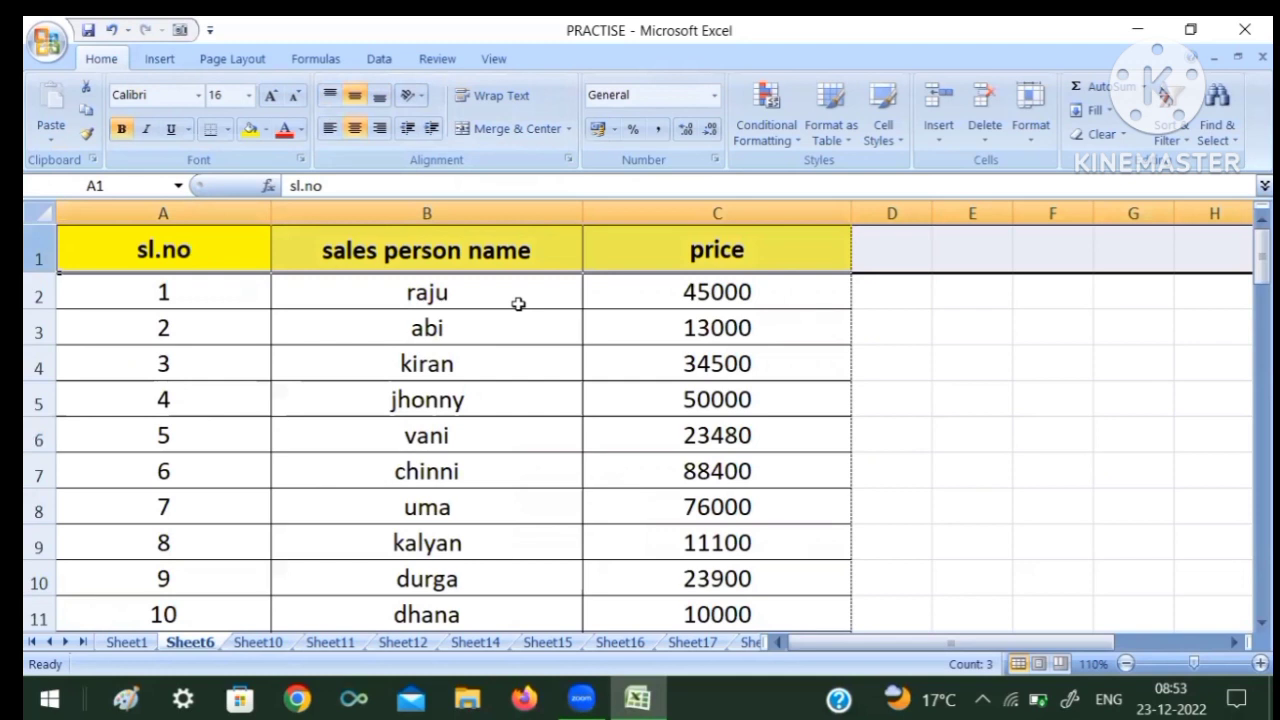
{"action": "left_click", "coordinate": [494, 59]}
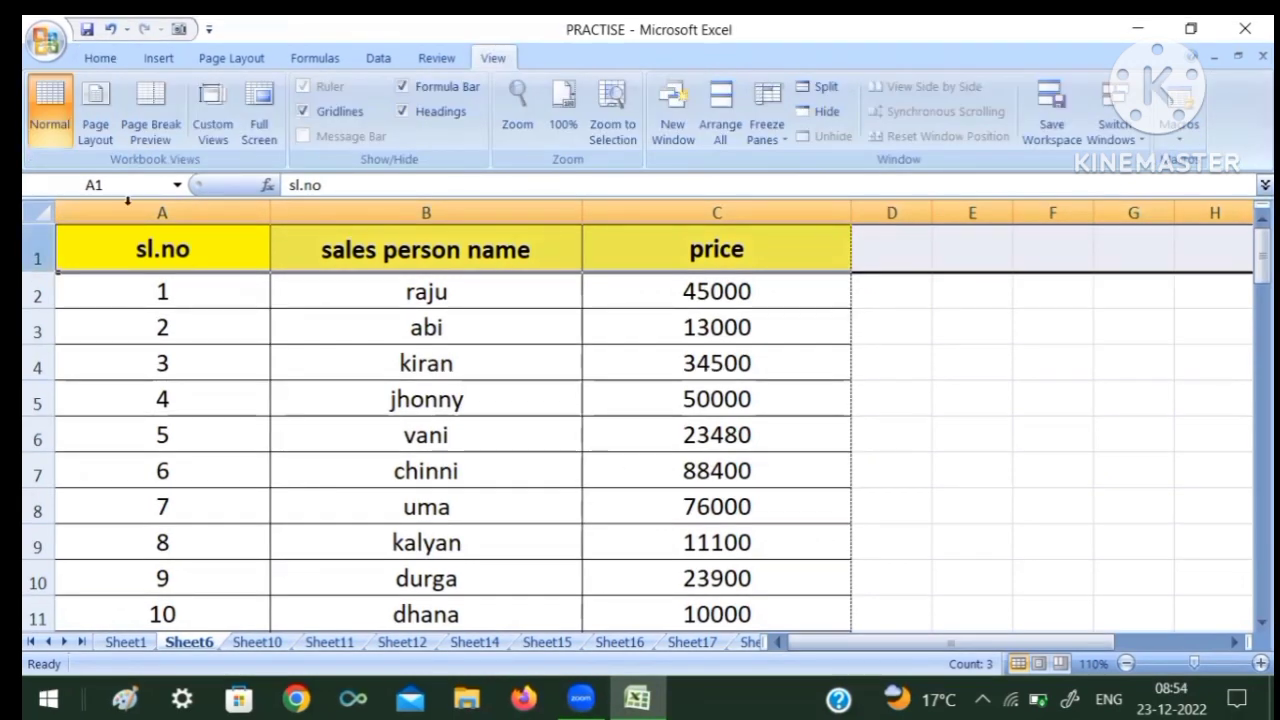
{"action": "left_click", "coordinate": [784, 146]}
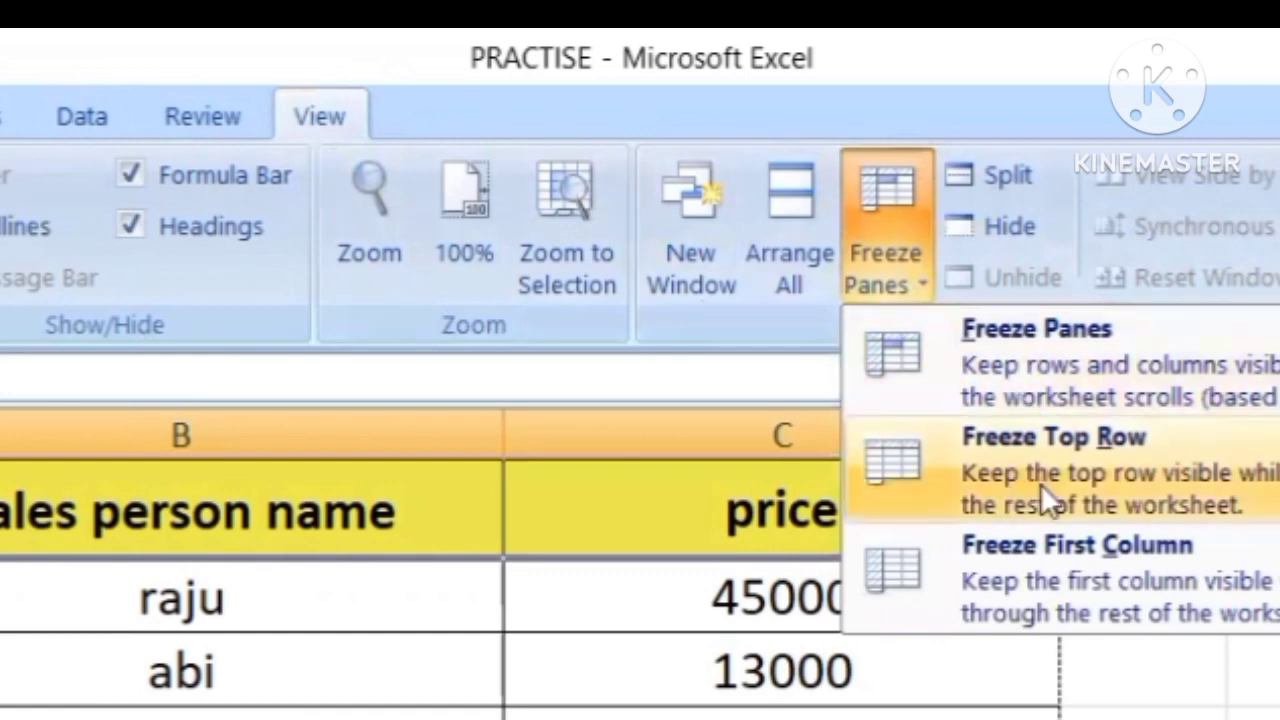
{"action": "left_click", "coordinate": [1040, 483]}
{"action": "left_click", "coordinate": [1130, 674]}
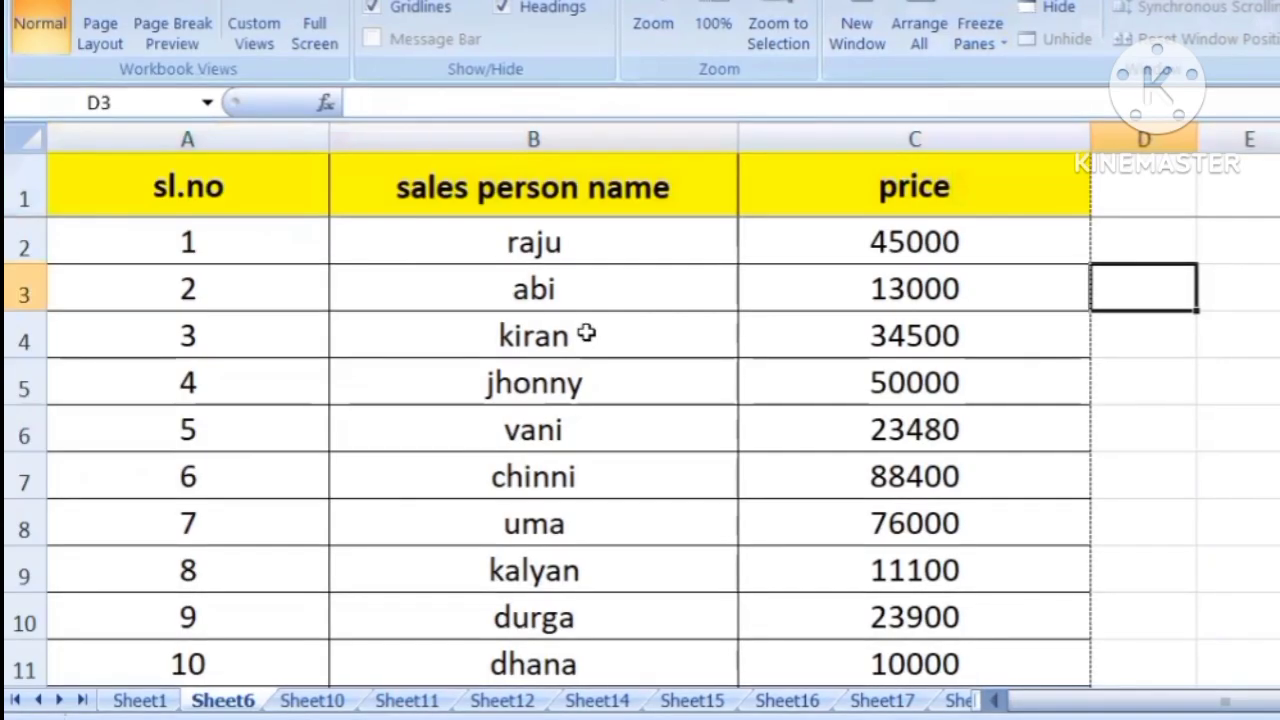
{"action": "key", "text": "Down"}
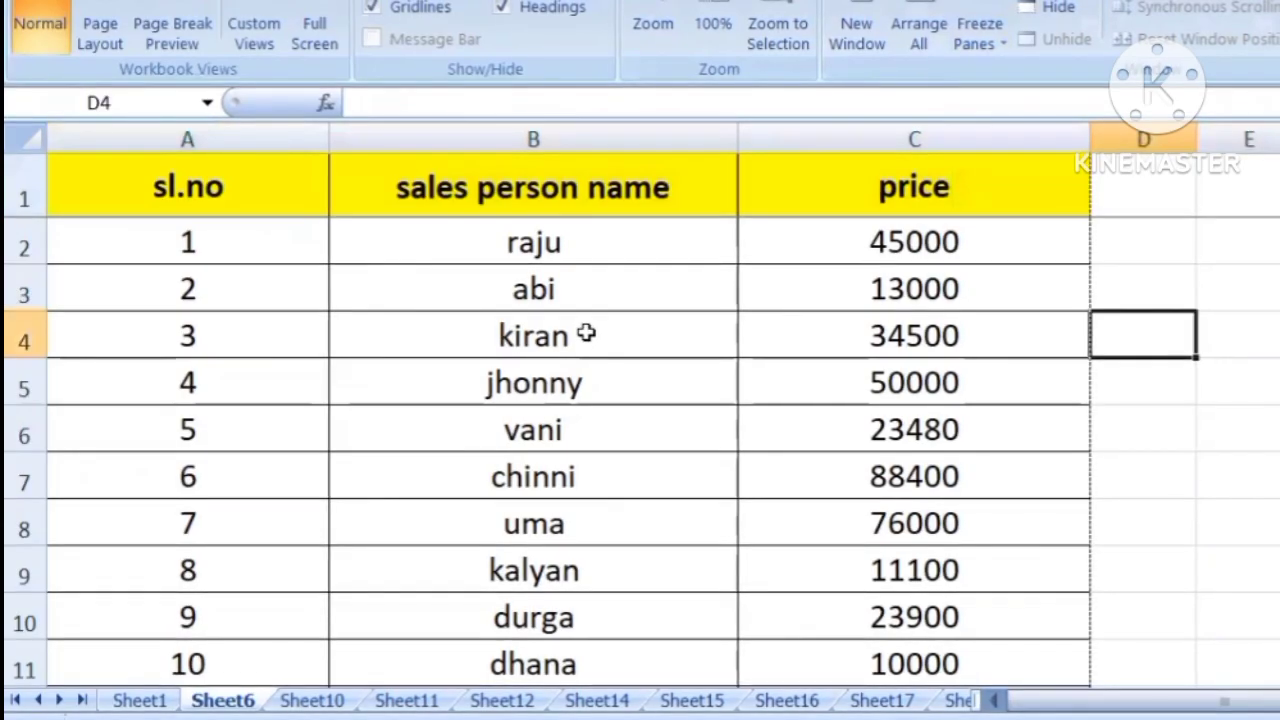
{"action": "key", "text": "Down"}
{"action": "key", "text": "Down"}
{"action": "key", "text": "Down"}
{"action": "key", "text": "Down"}
{"action": "key", "text": "Down"}
{"action": "key", "text": "Down"}
{"action": "key", "text": "Down"}
{"action": "key", "text": "Down"}
{"action": "key", "text": "Down"}
{"action": "key", "text": "Down"}
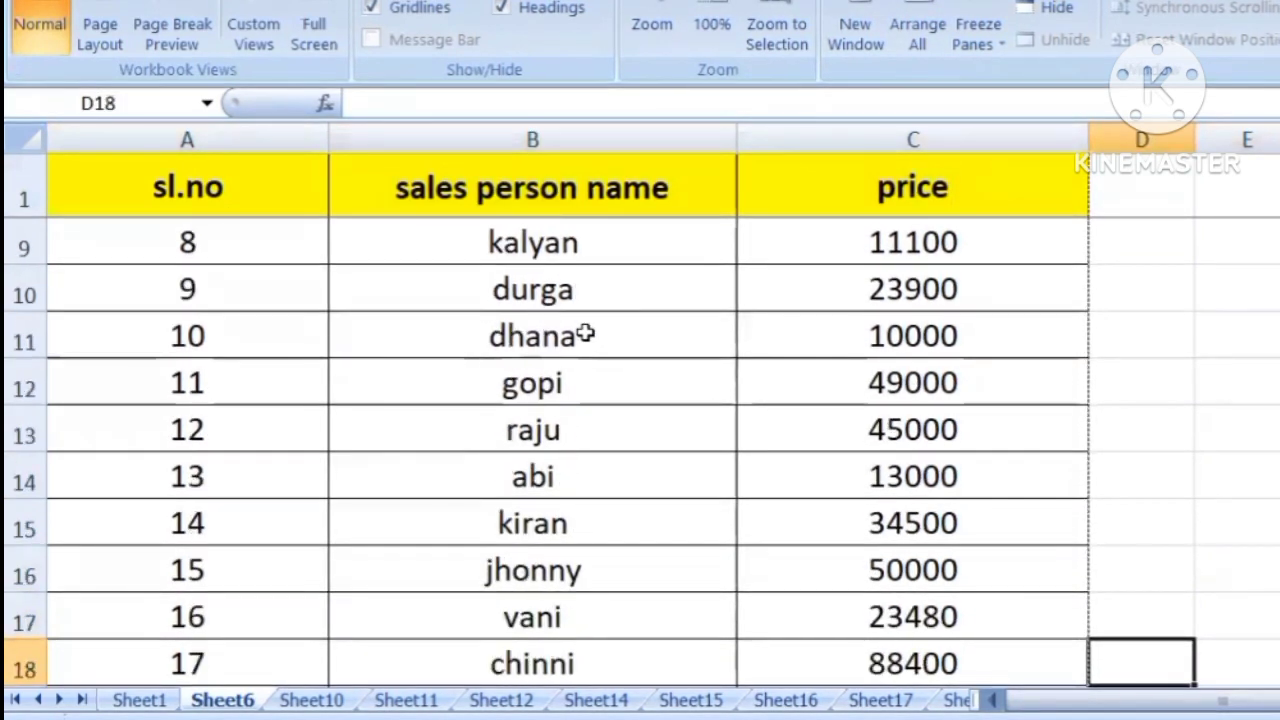
{"action": "key", "text": "Down"}
{"action": "key", "text": "Down"}
{"action": "key", "text": "Down"}
{"action": "key", "text": "Down"}
{"action": "key", "text": "Down"}
{"action": "key", "text": "Down"}
{"action": "key", "text": "Down"}
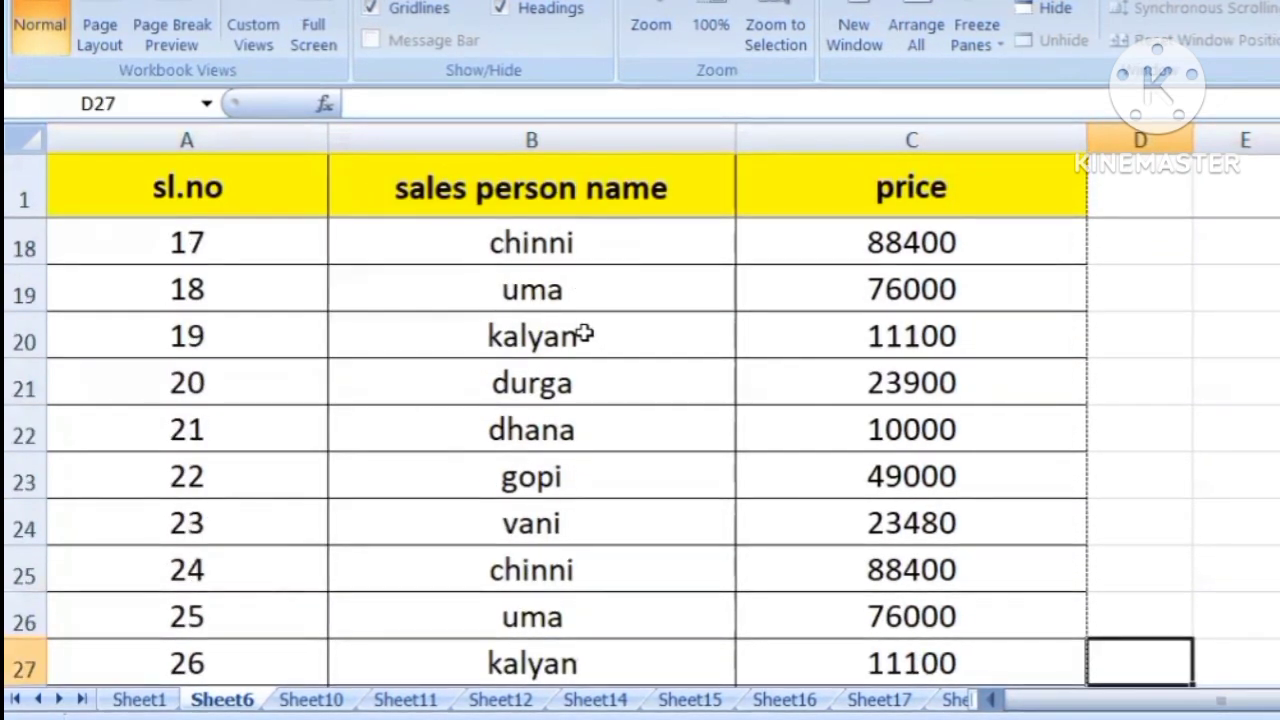
{"action": "key", "text": "Down"}
{"action": "key", "text": "Down"}
{"action": "key", "text": "Down"}
{"action": "key", "text": "Down"}
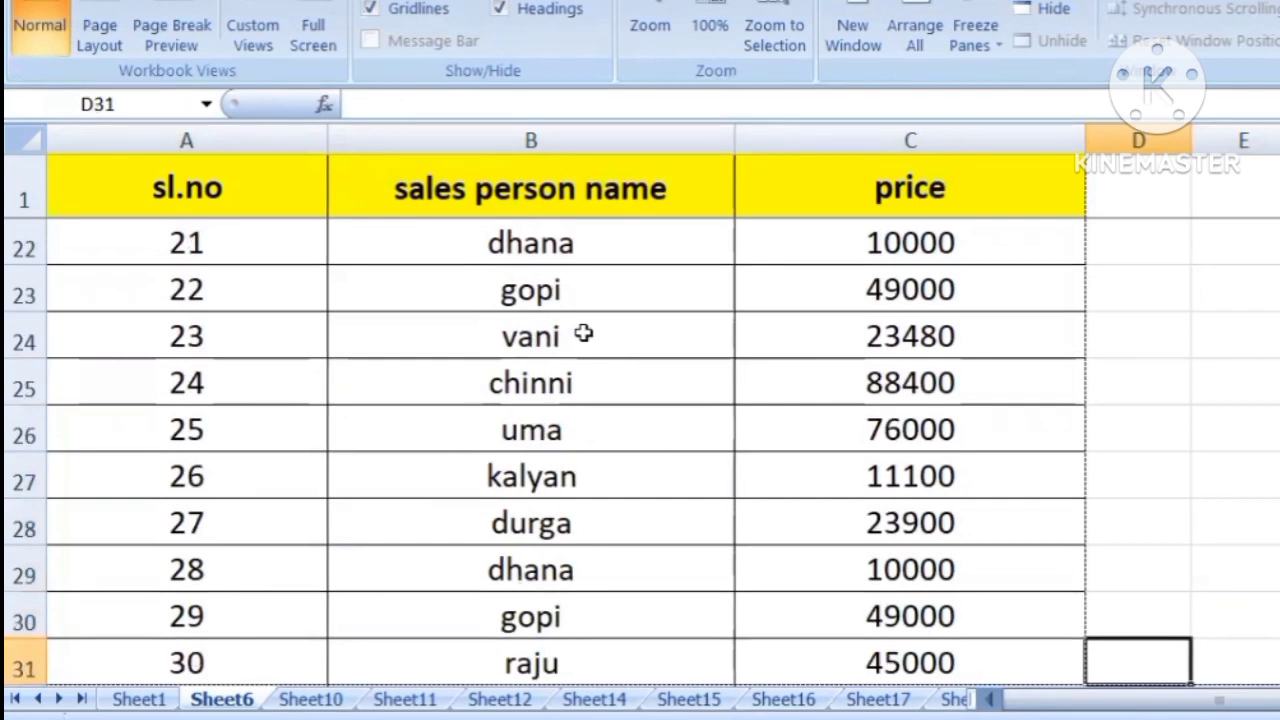
Step: Unfreeze the panes so the header row scrolls with the data again
{"action": "left_click", "coordinate": [30, 182]}
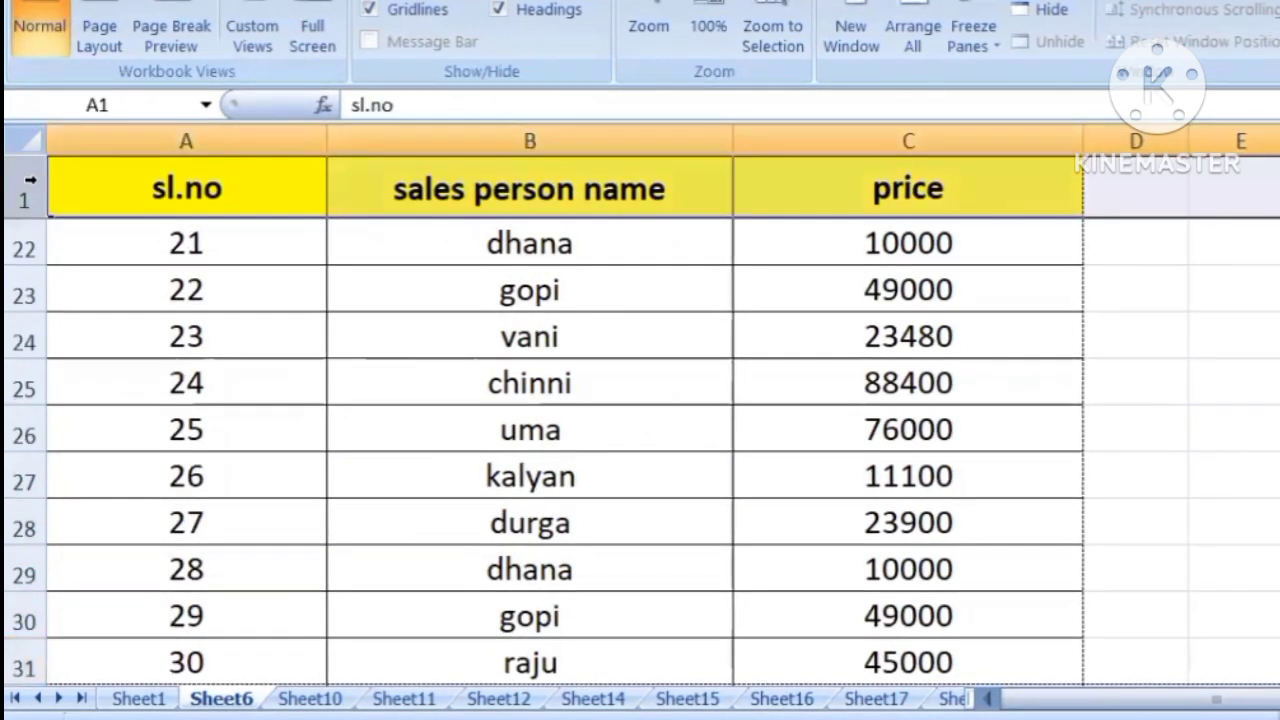
{"action": "left_click", "coordinate": [968, 38]}
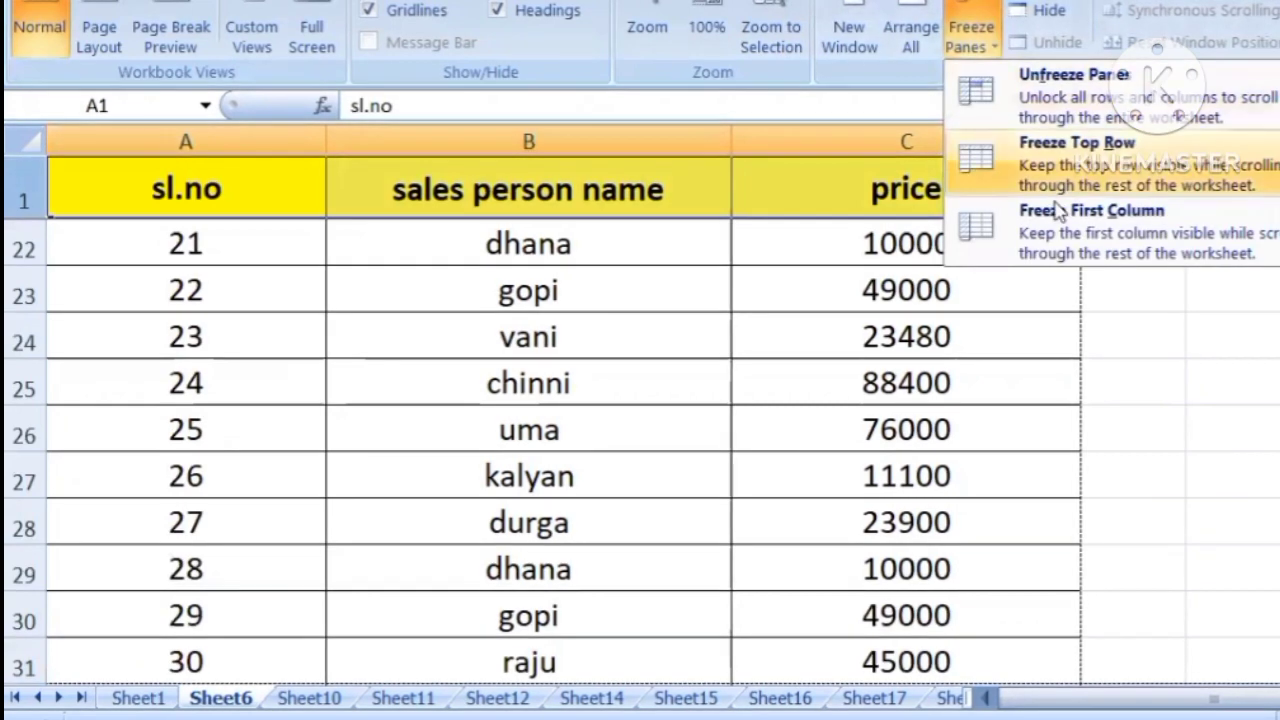
{"action": "left_click", "coordinate": [1040, 77]}
{"action": "left_click", "coordinate": [1210, 370]}
{"action": "key", "text": "Left"}
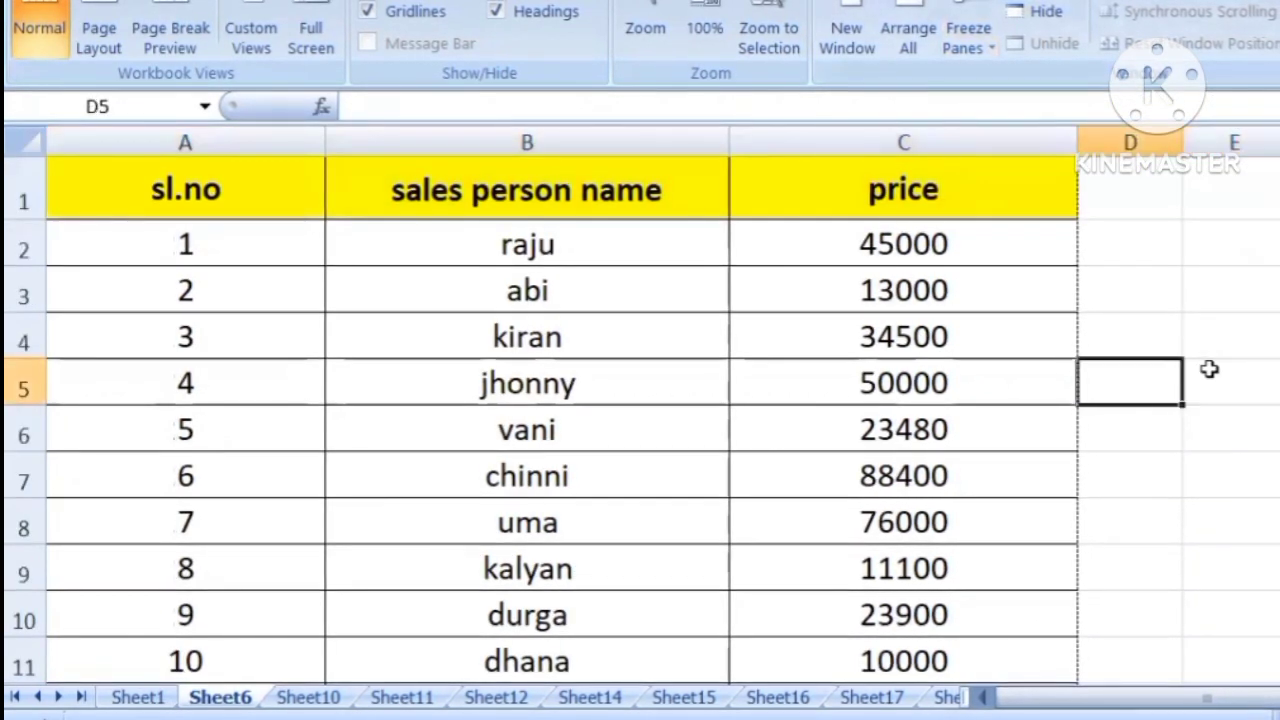
{"action": "key", "text": "Left"}
{"action": "key", "text": "Left"}
{"action": "key", "text": "Left"}
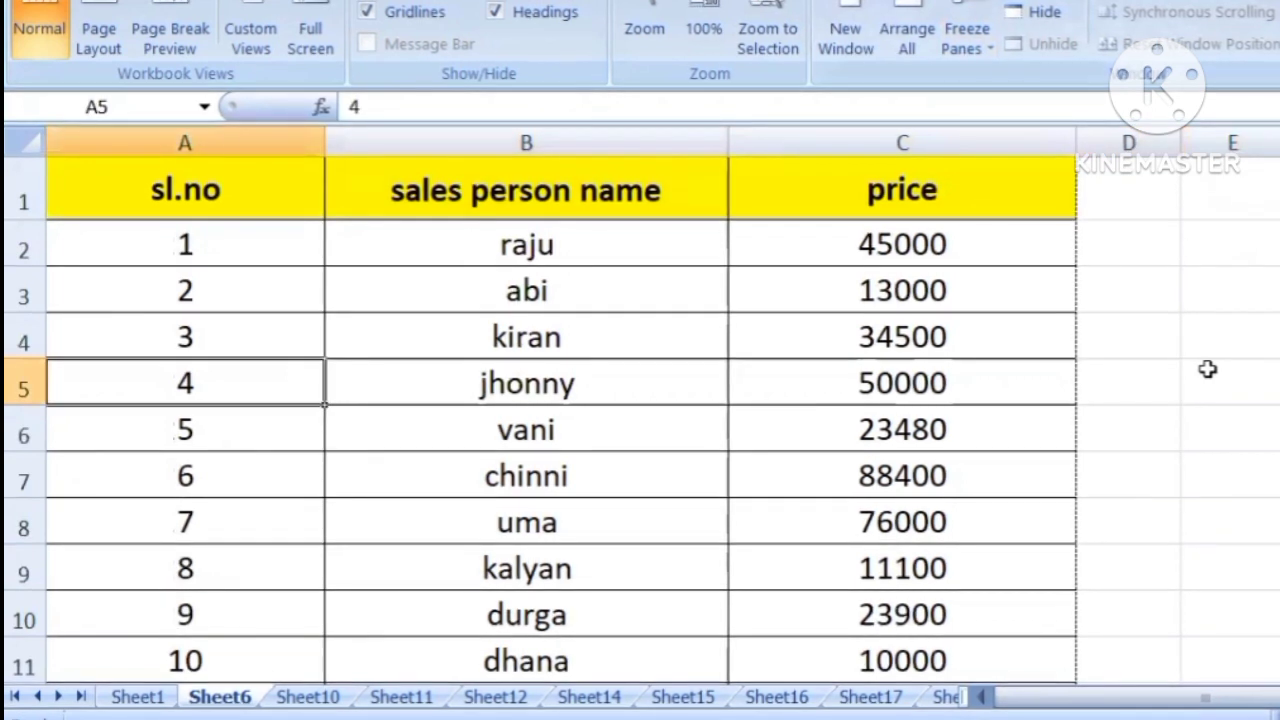
Step: Freeze the top row again
{"action": "left_click", "coordinate": [22, 196]}
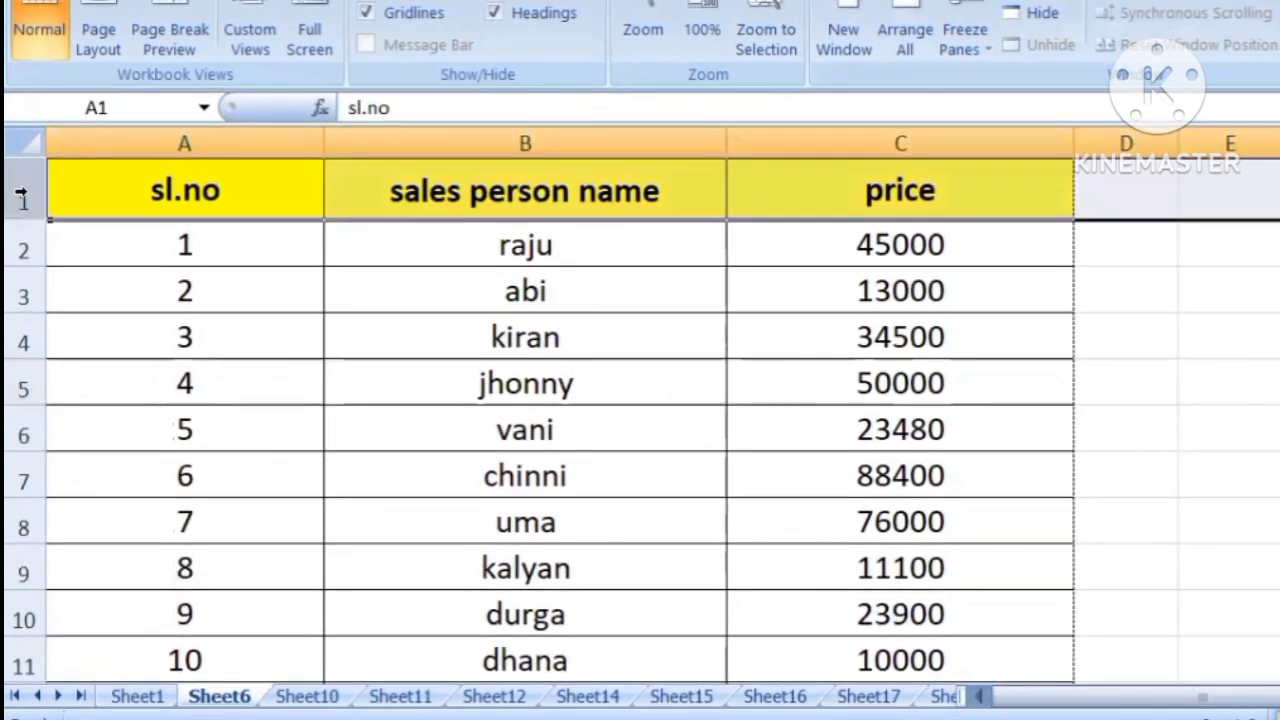
{"action": "left_click", "coordinate": [980, 58]}
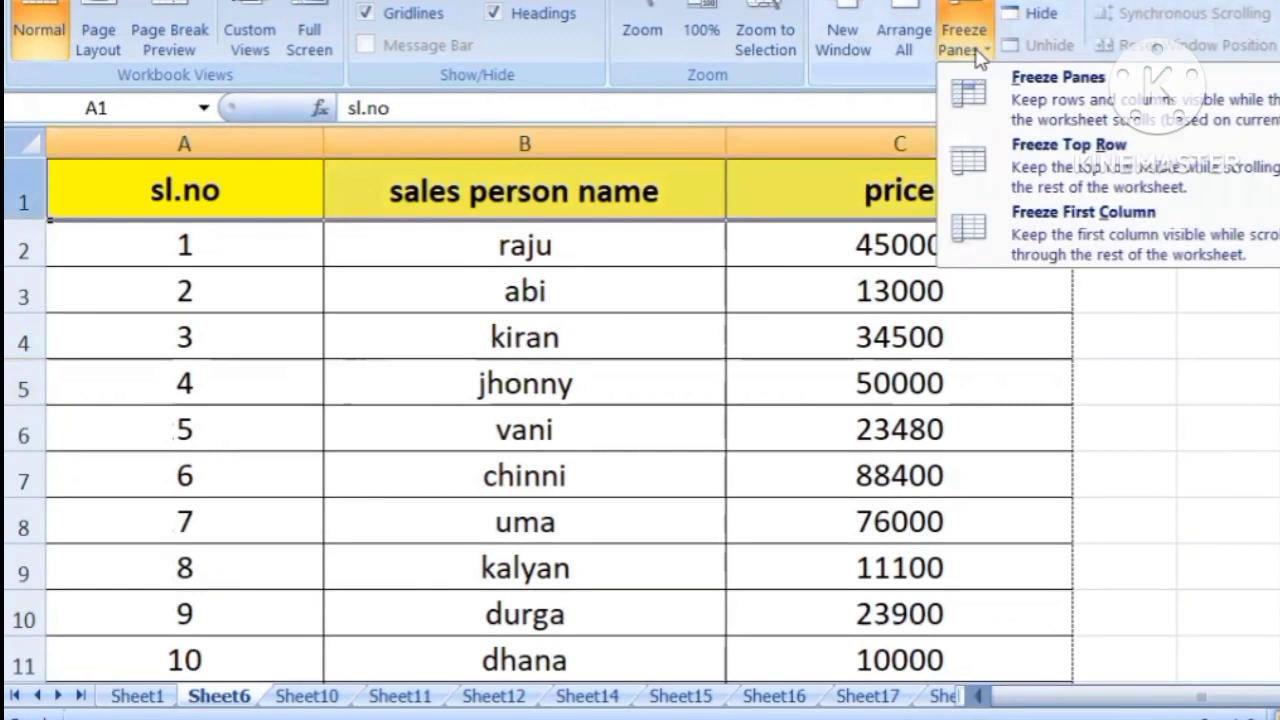
{"action": "left_click", "coordinate": [1068, 166]}
{"action": "left_click", "coordinate": [1157, 331]}
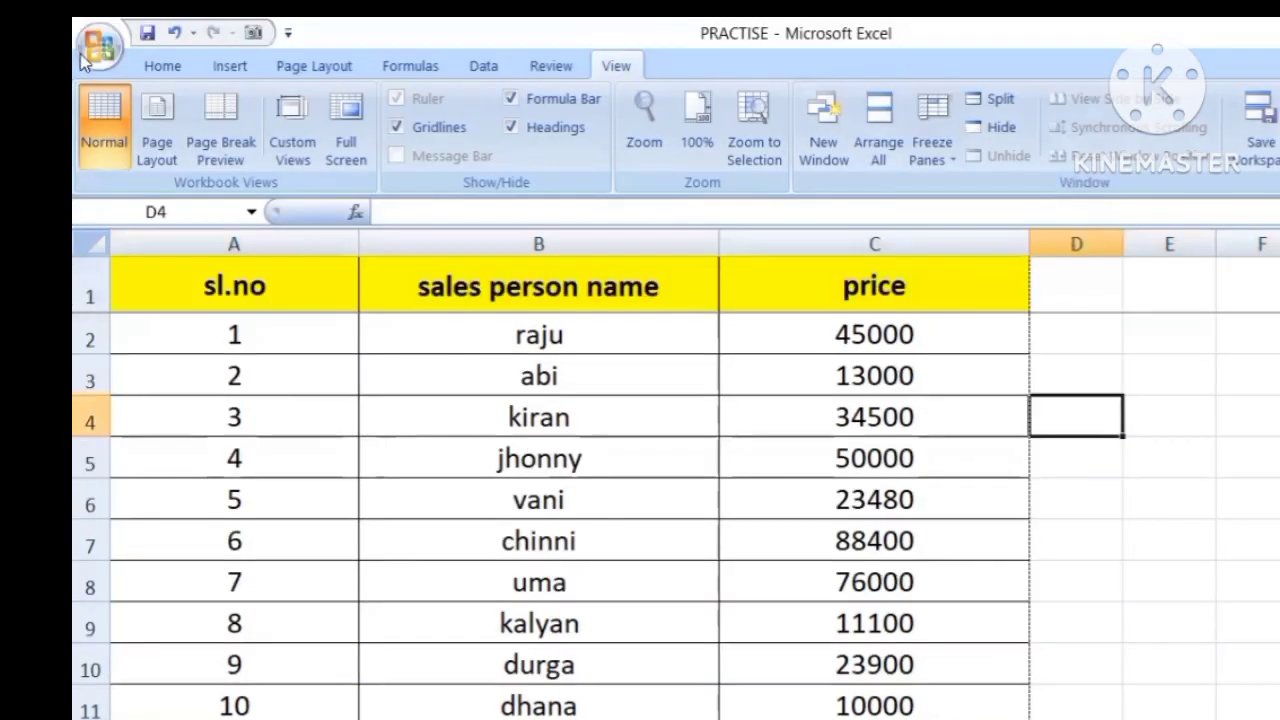
{"action": "left_click", "coordinate": [95, 45]}
{"action": "mouse_move", "coordinate": [179, 331]}
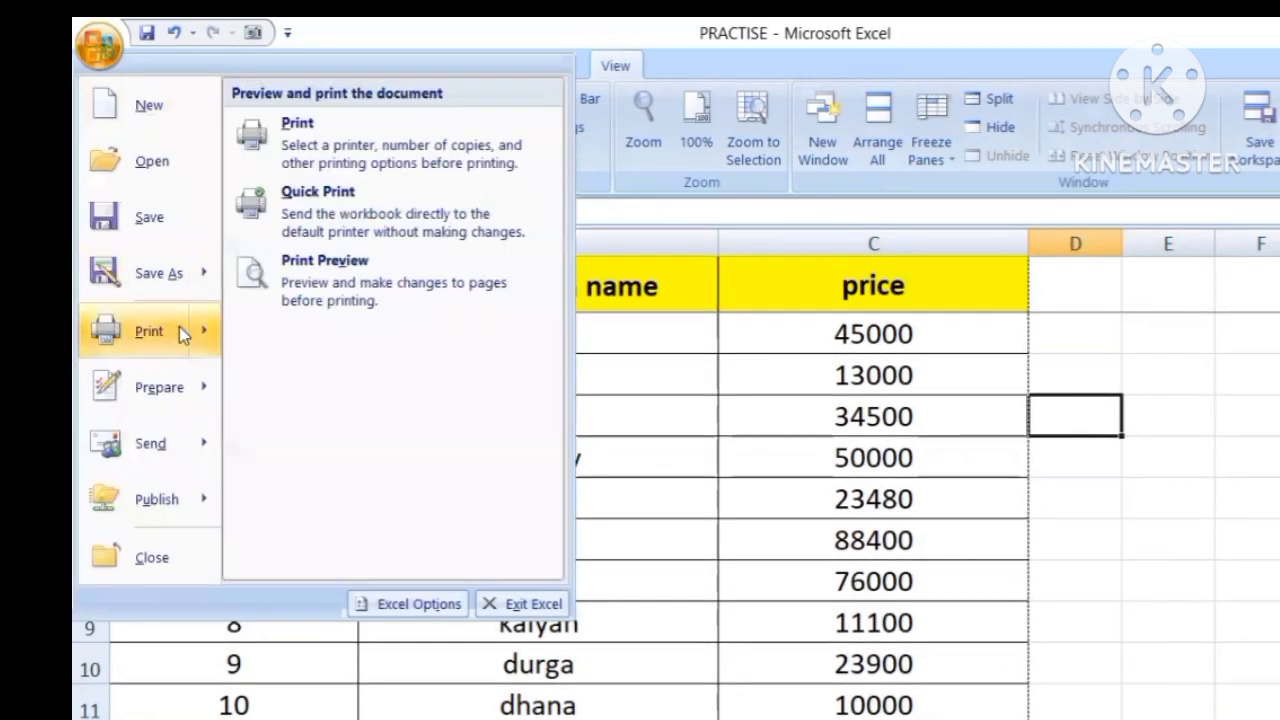
{"action": "left_click", "coordinate": [298, 283]}
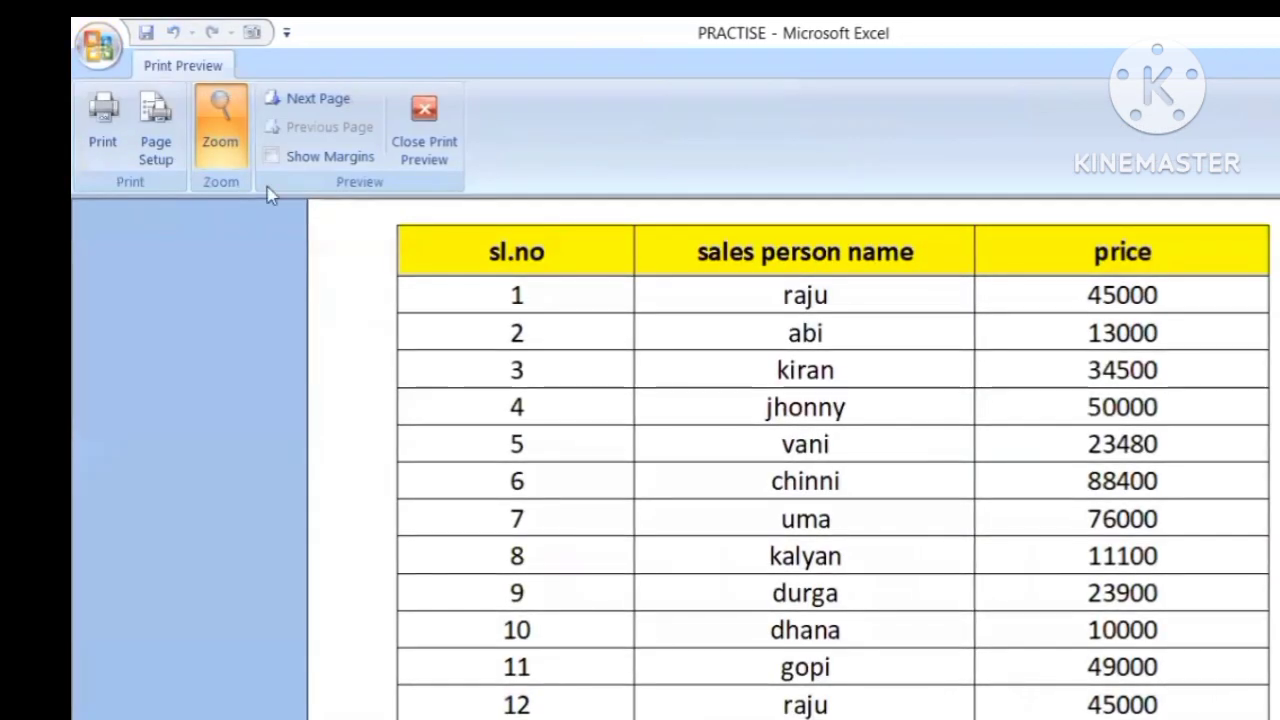
{"action": "left_click", "coordinate": [292, 100]}
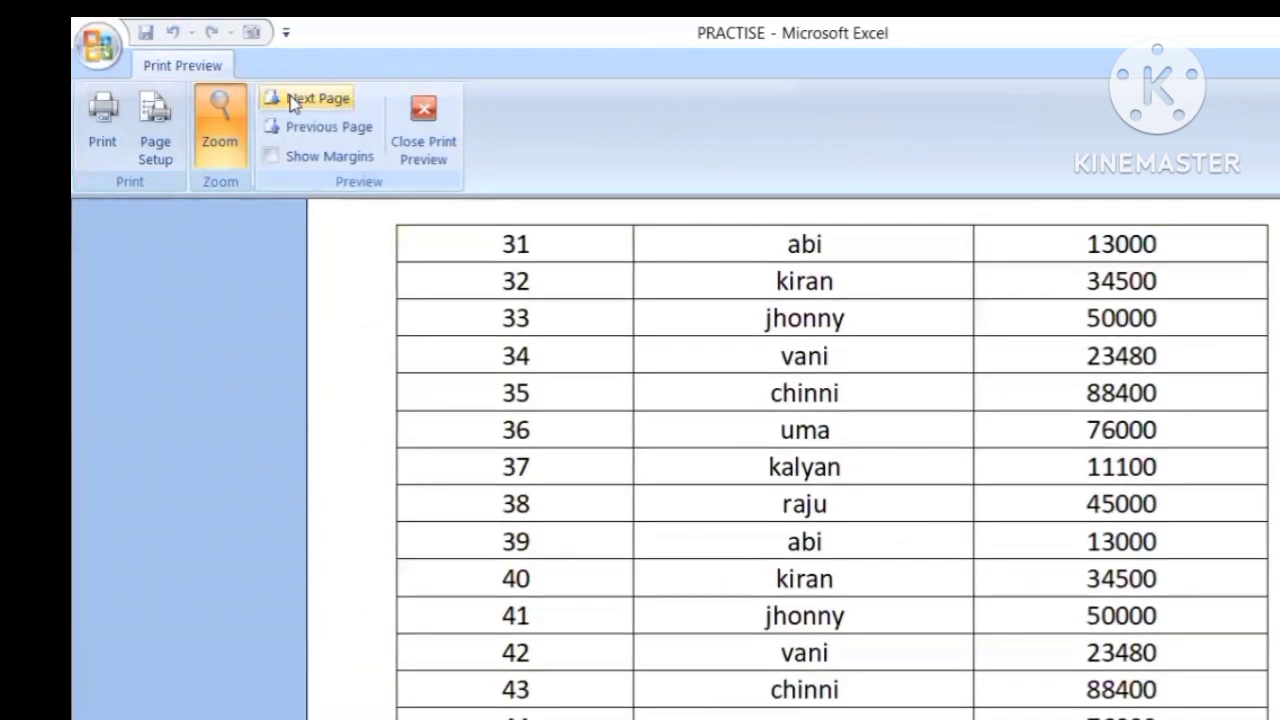
{"action": "left_click", "coordinate": [407, 138]}
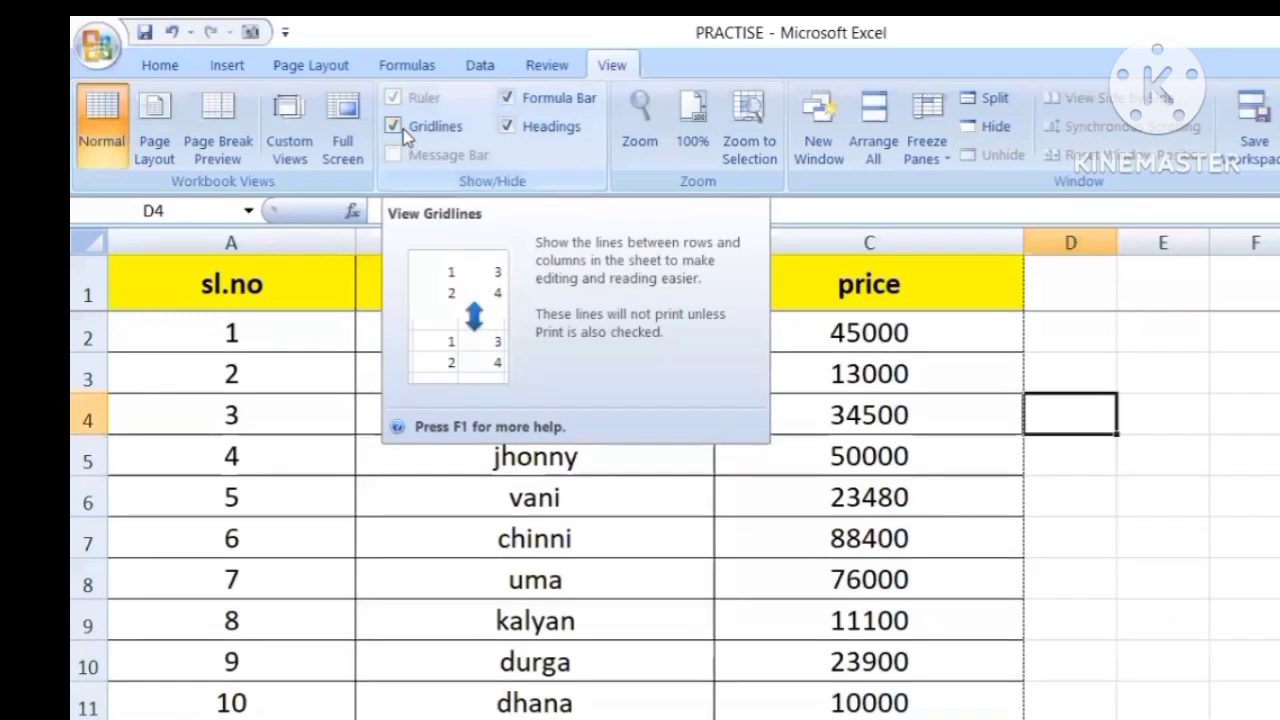
Step: Unfreeze all panes and click an empty cell beside the table
{"action": "left_click", "coordinate": [86, 294]}
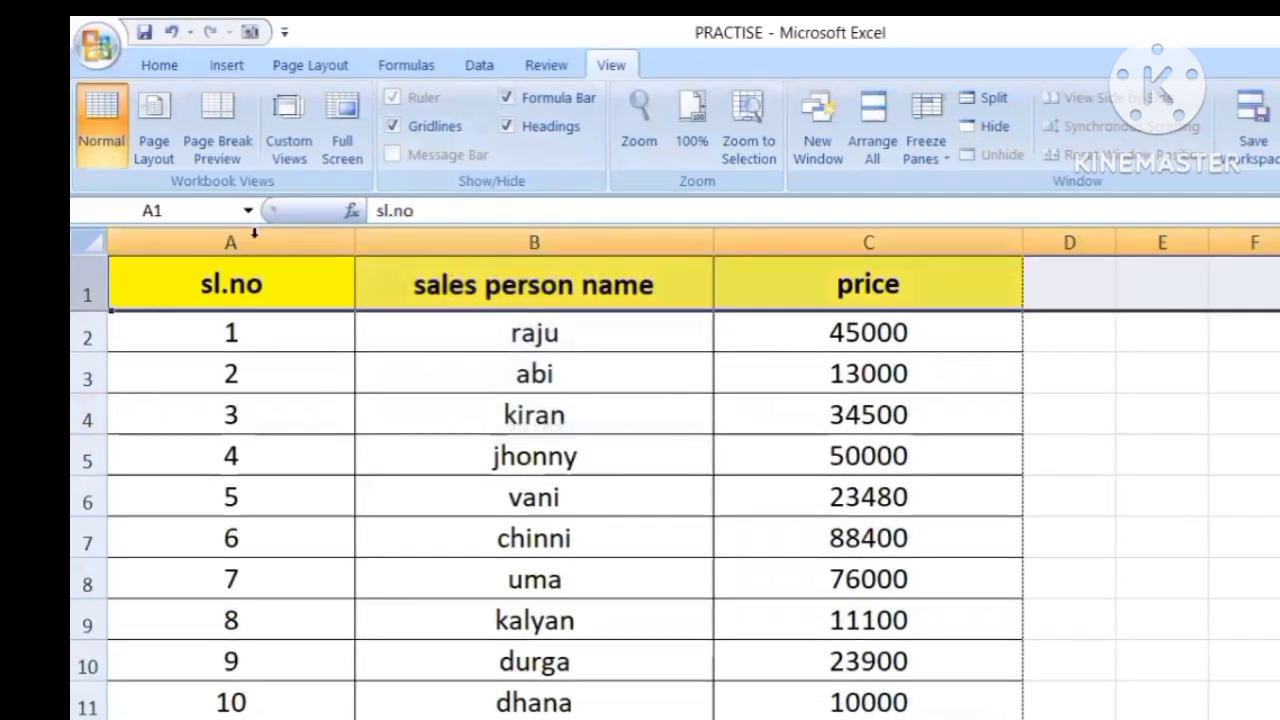
{"action": "left_click", "coordinate": [948, 165]}
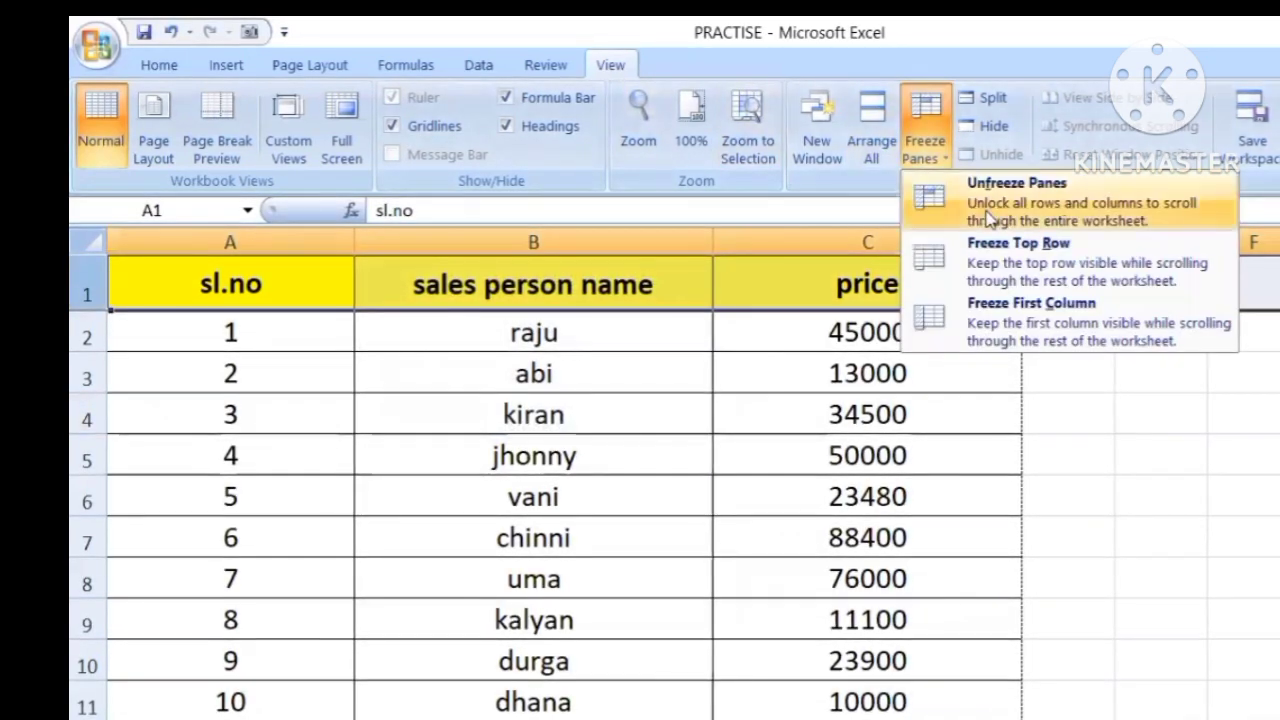
{"action": "left_click", "coordinate": [1000, 212]}
{"action": "left_click", "coordinate": [1122, 404]}
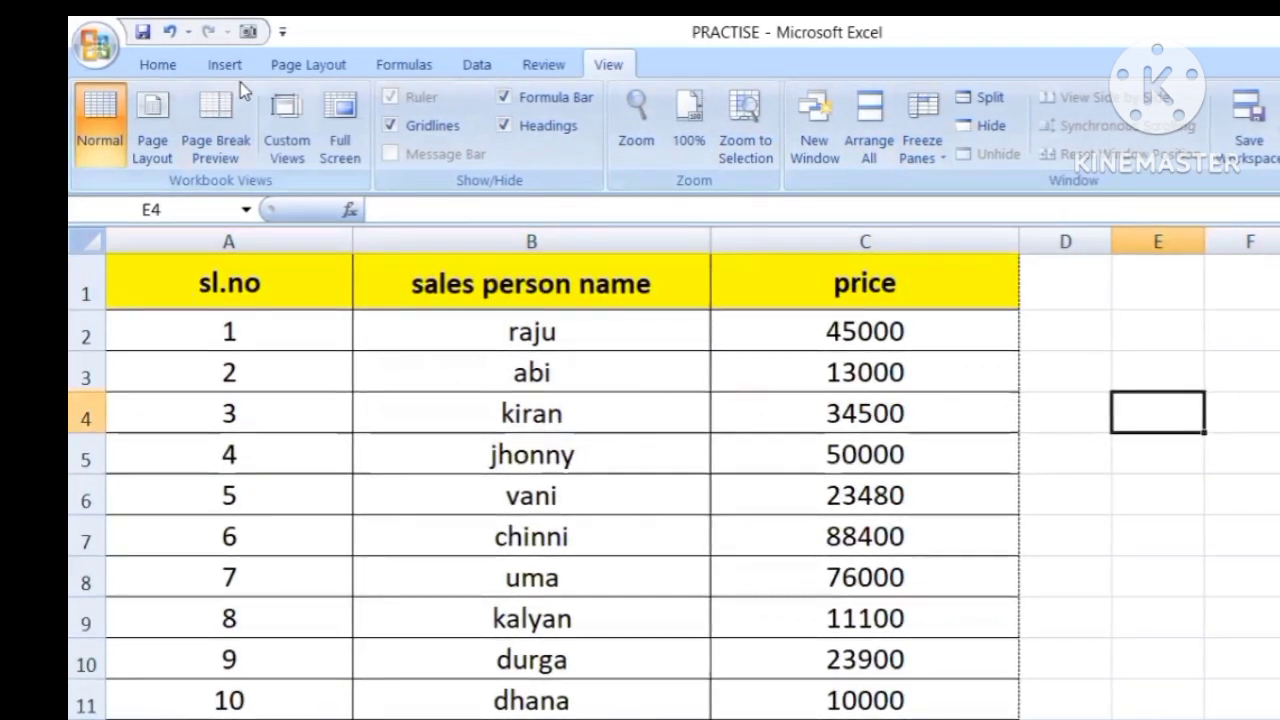
{"action": "left_click", "coordinate": [287, 72]}
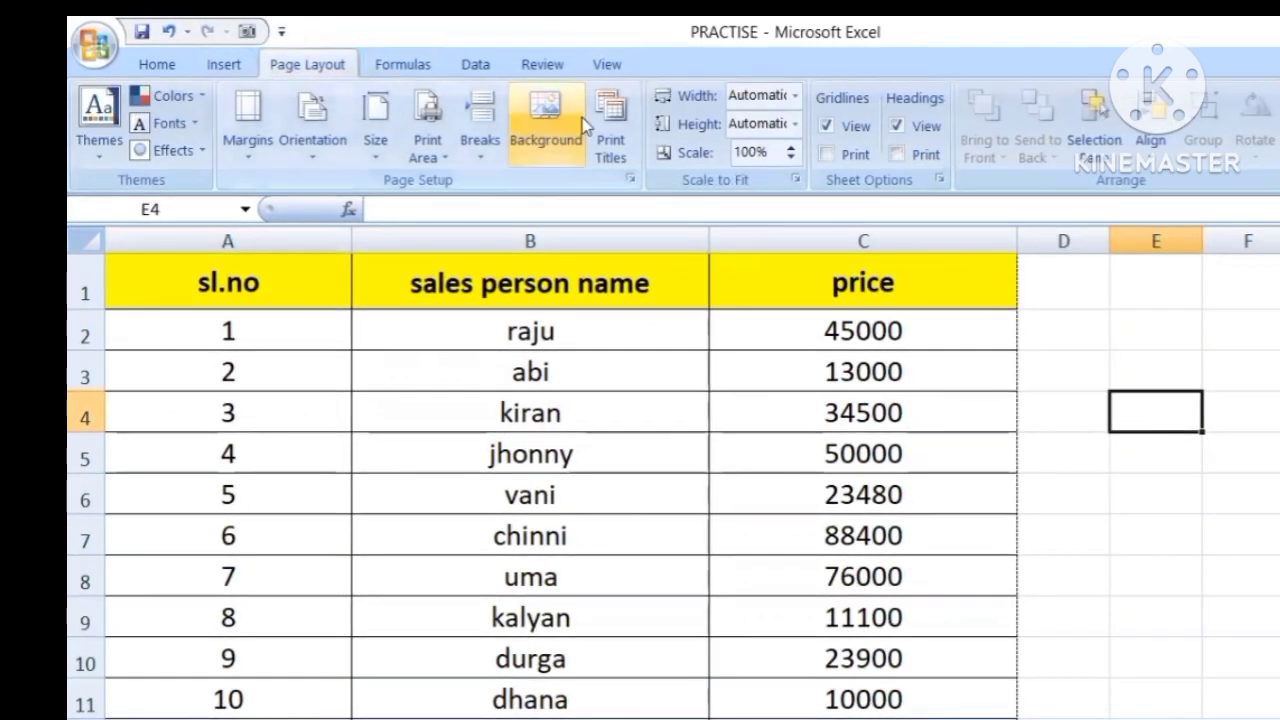
Step: In Print Titles, set Rows to repeat at top to $1:$1 and apply it
{"action": "left_click", "coordinate": [622, 125]}
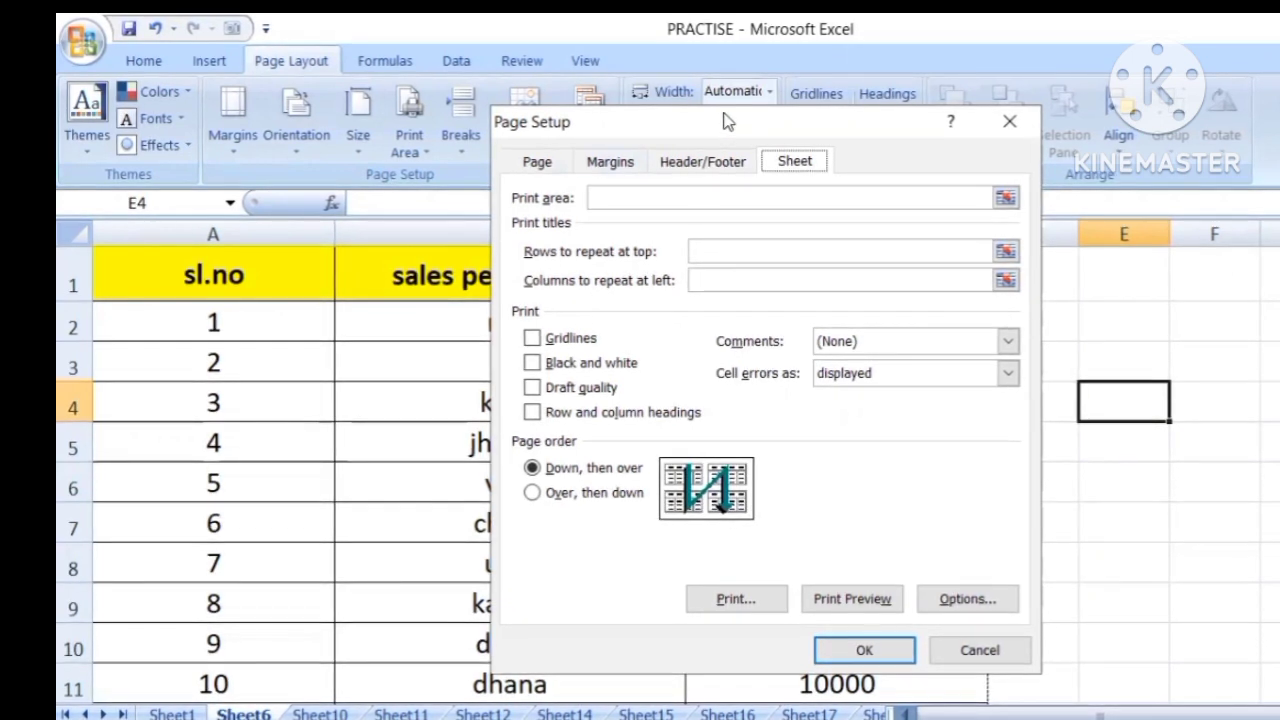
{"action": "left_click_drag", "start_coordinate": [727, 121], "coordinate": [945, 105]}
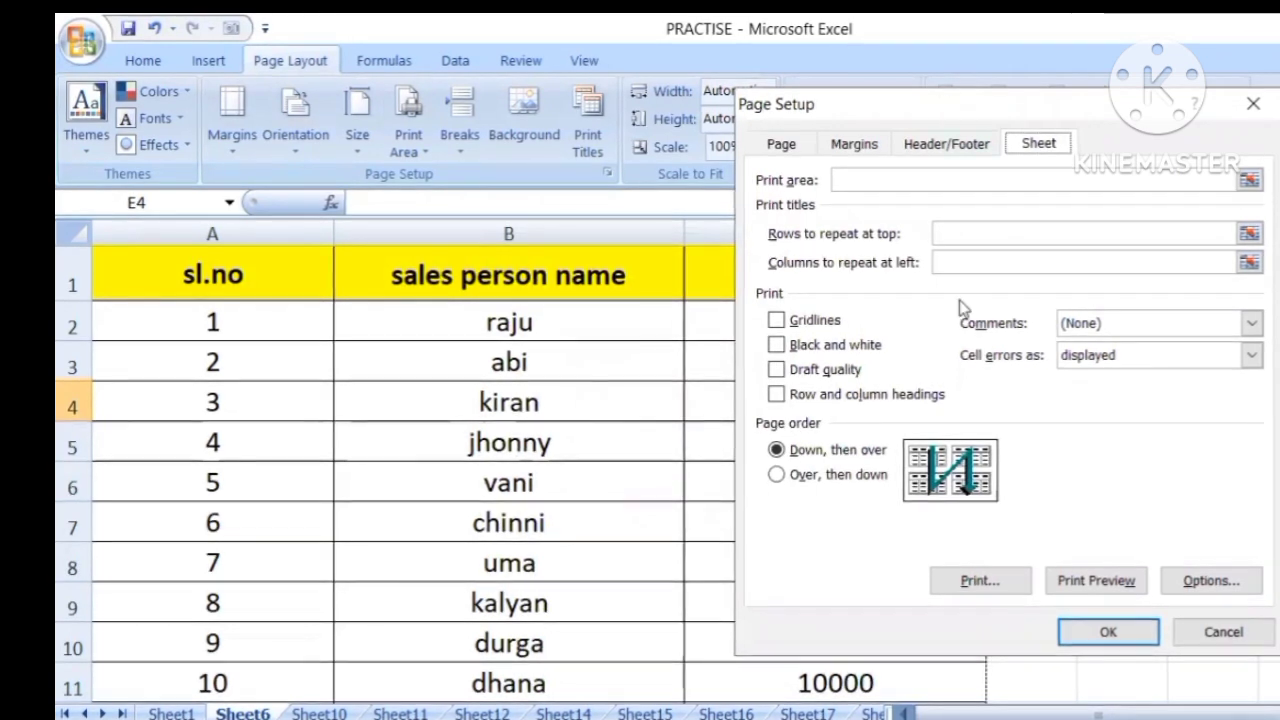
{"action": "left_click", "coordinate": [1037, 234]}
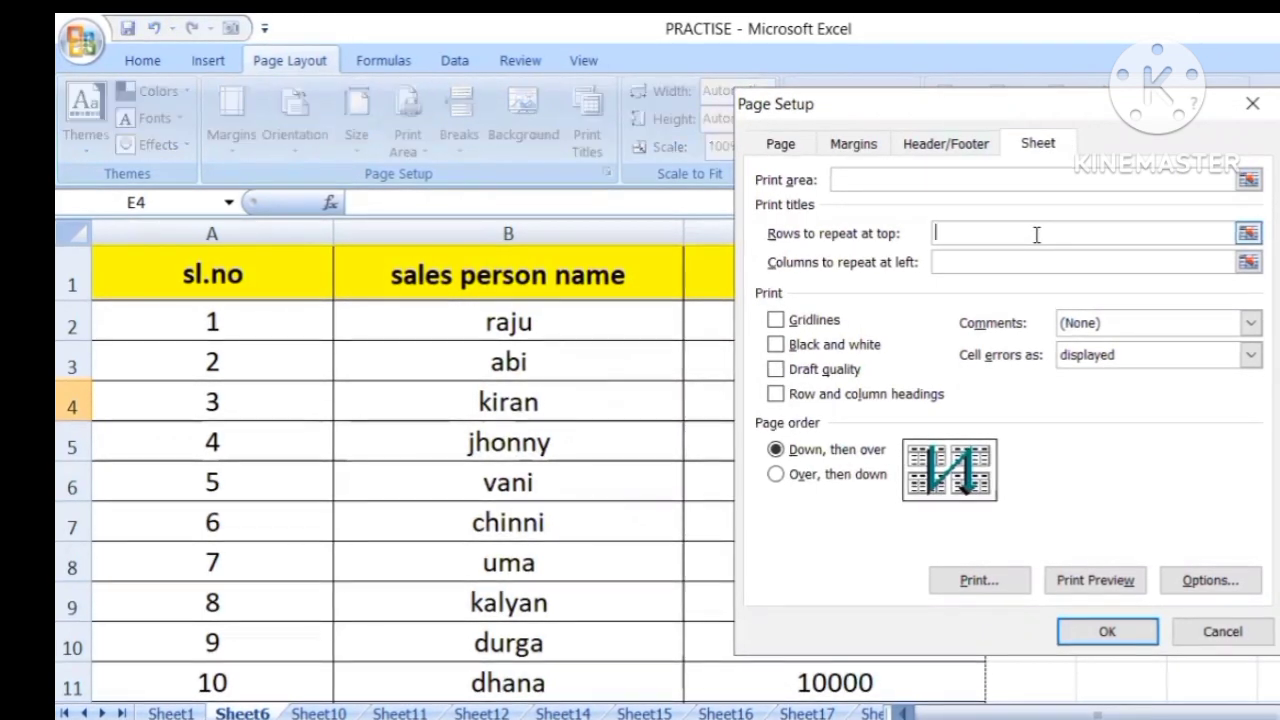
{"action": "left_click", "coordinate": [1247, 233]}
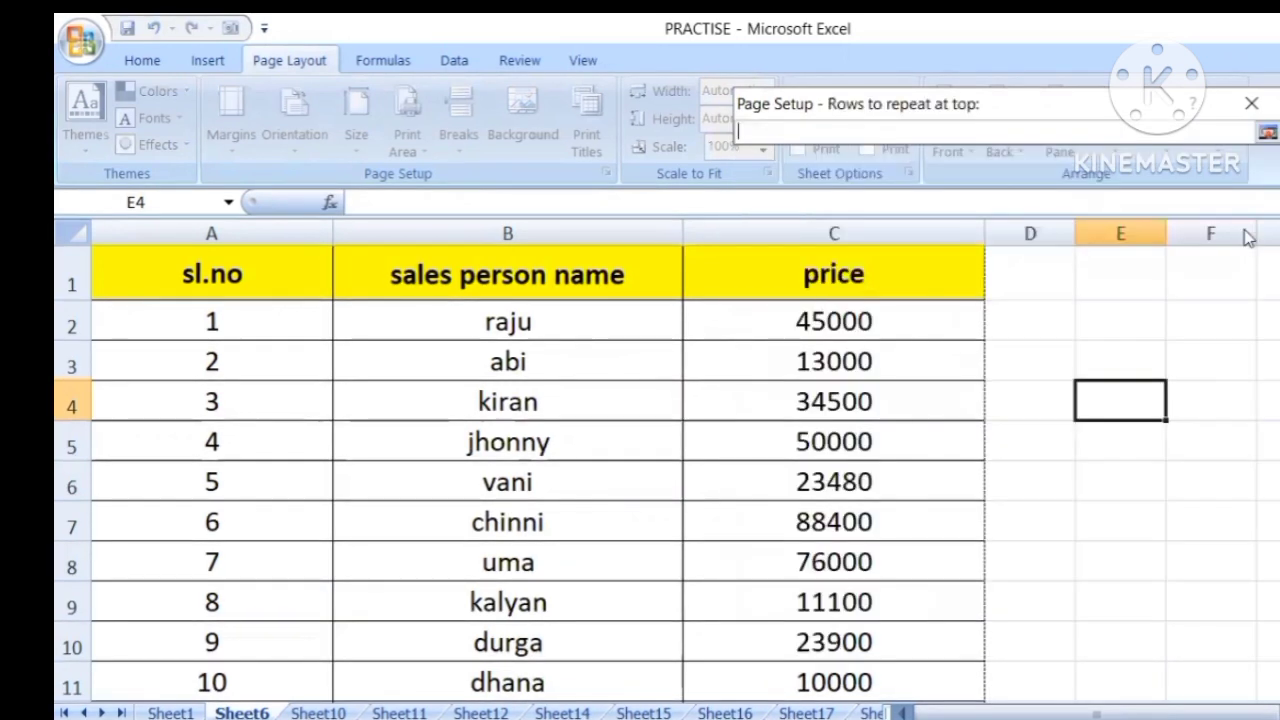
{"action": "left_click", "coordinate": [69, 276]}
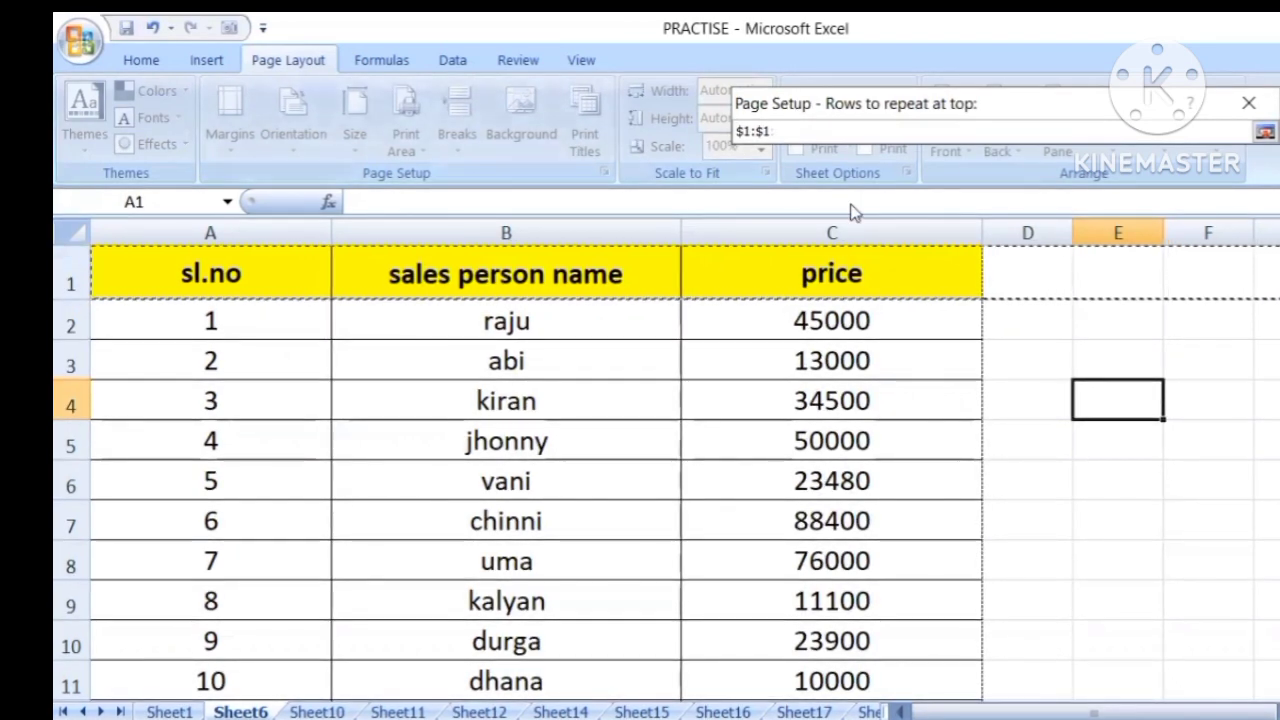
{"action": "key", "text": "Return"}
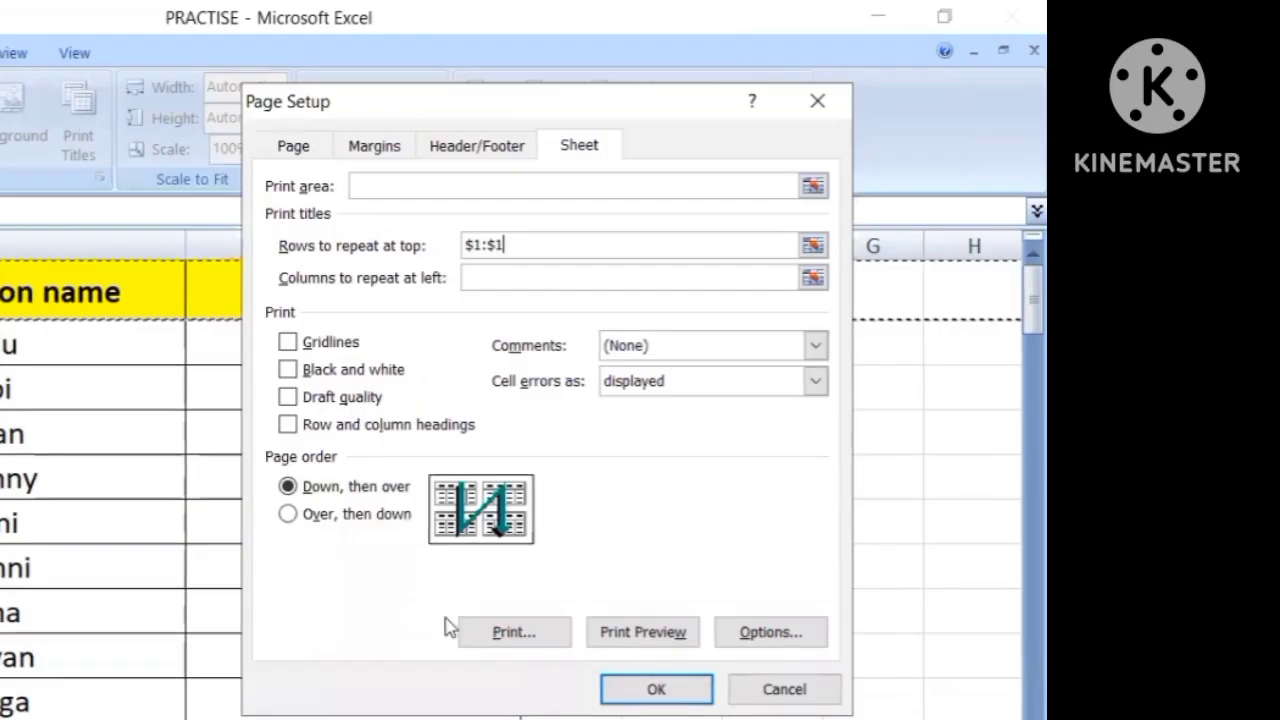
{"action": "left_click", "coordinate": [652, 690]}
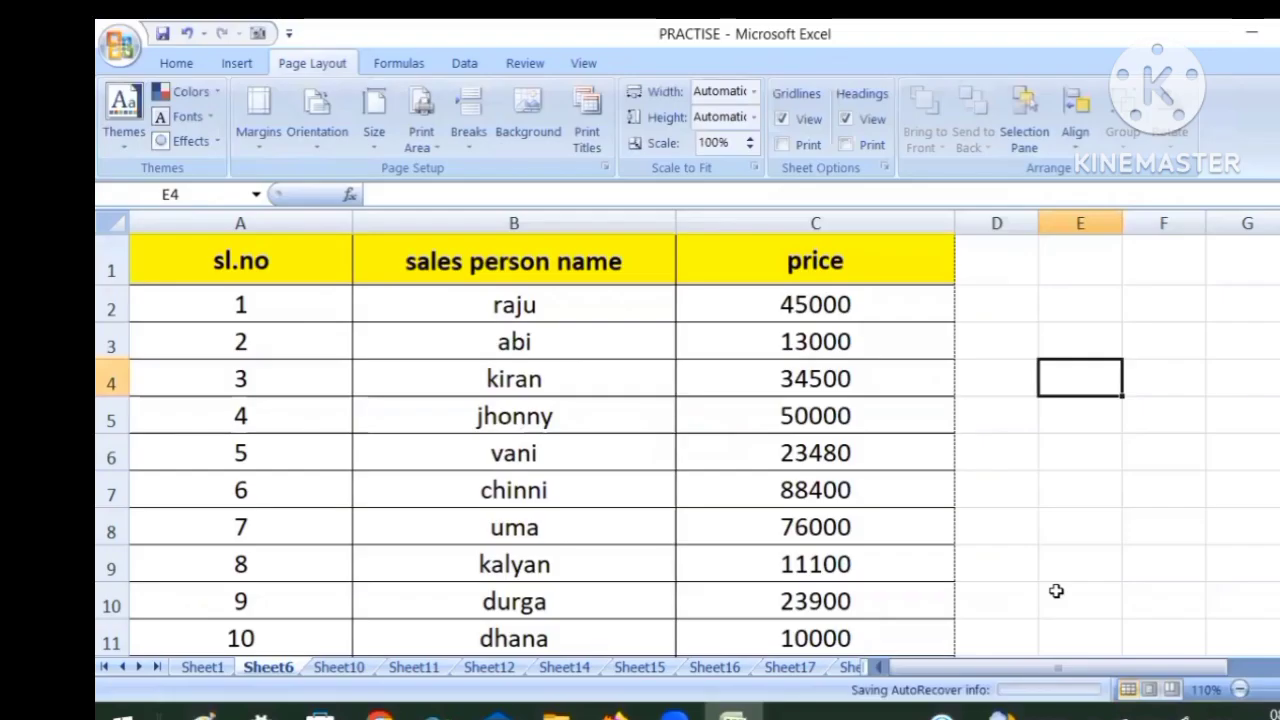
{"action": "left_click", "coordinate": [119, 58]}
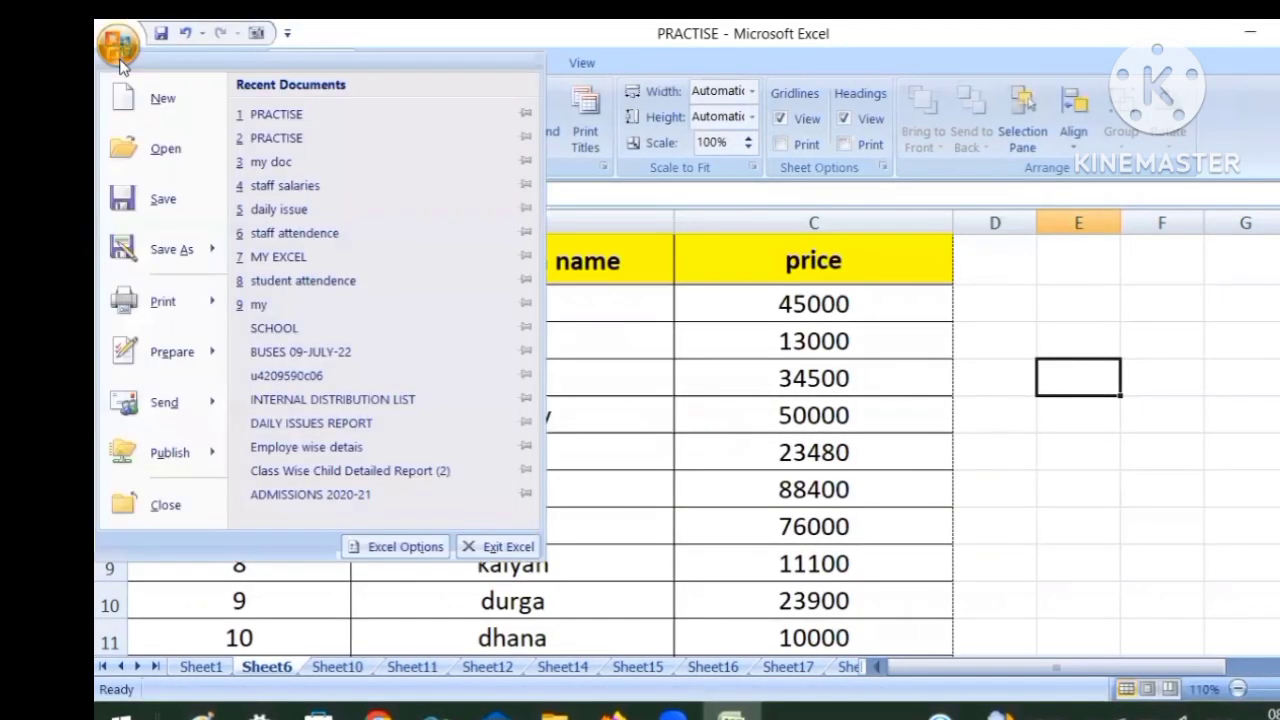
{"action": "mouse_move", "coordinate": [160, 303]}
{"action": "left_click", "coordinate": [312, 270]}
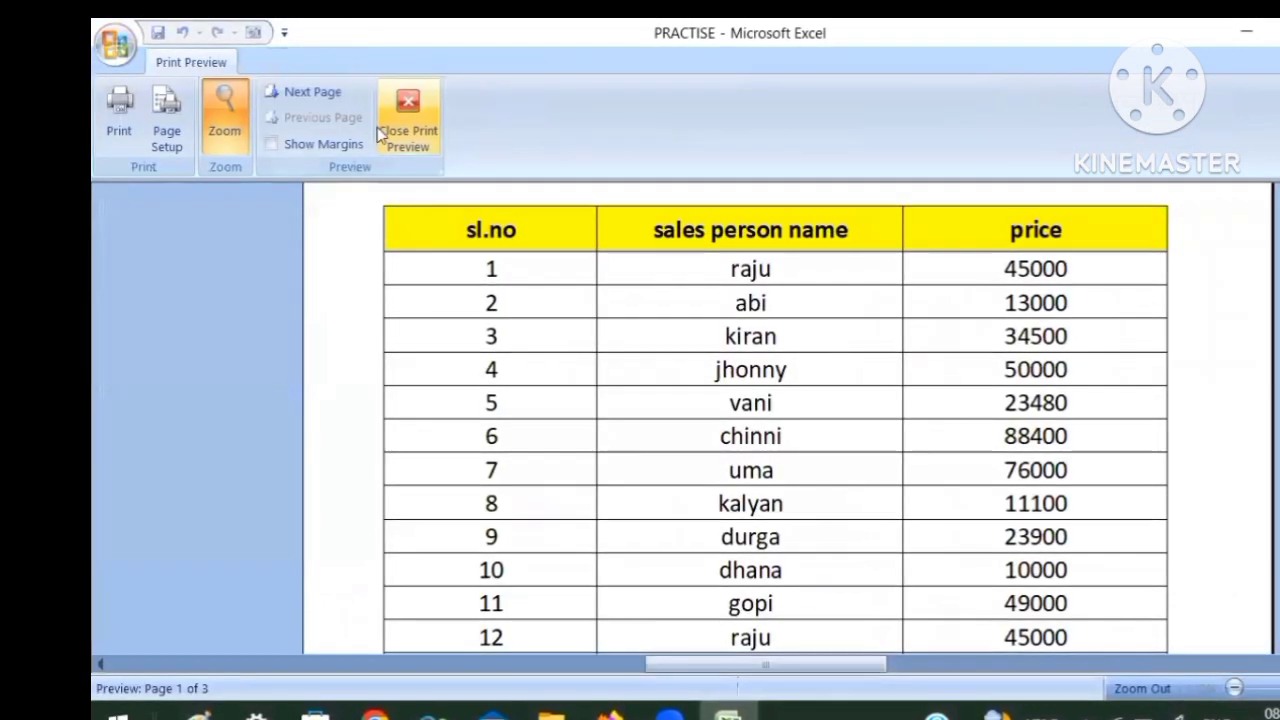
{"action": "left_click", "coordinate": [296, 92]}
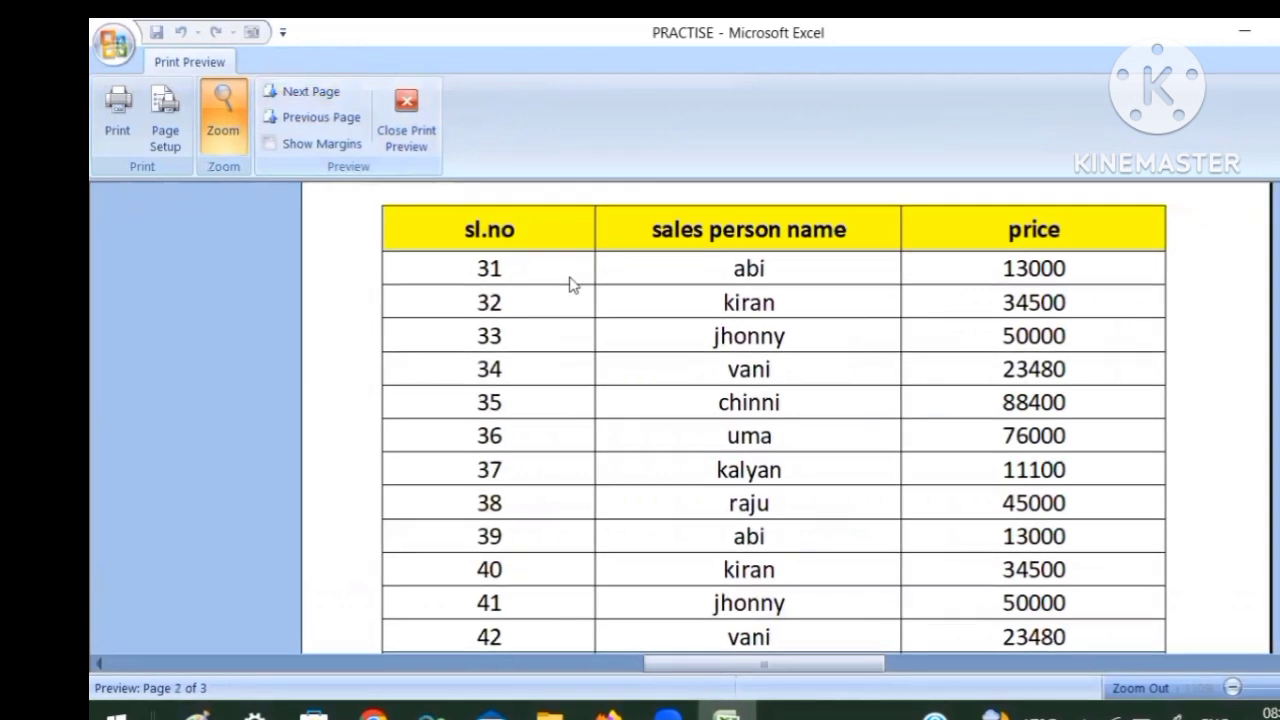
{"action": "left_click", "coordinate": [290, 90]}
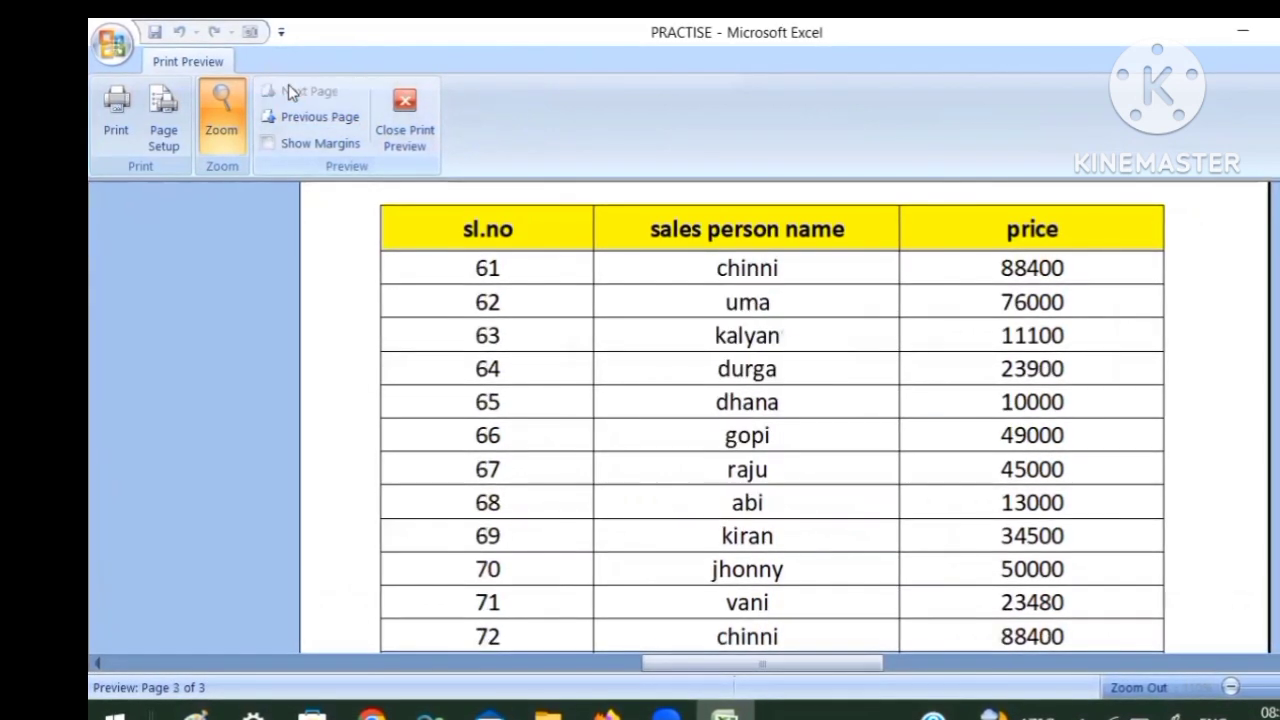
{"action": "left_click", "coordinate": [403, 125]}
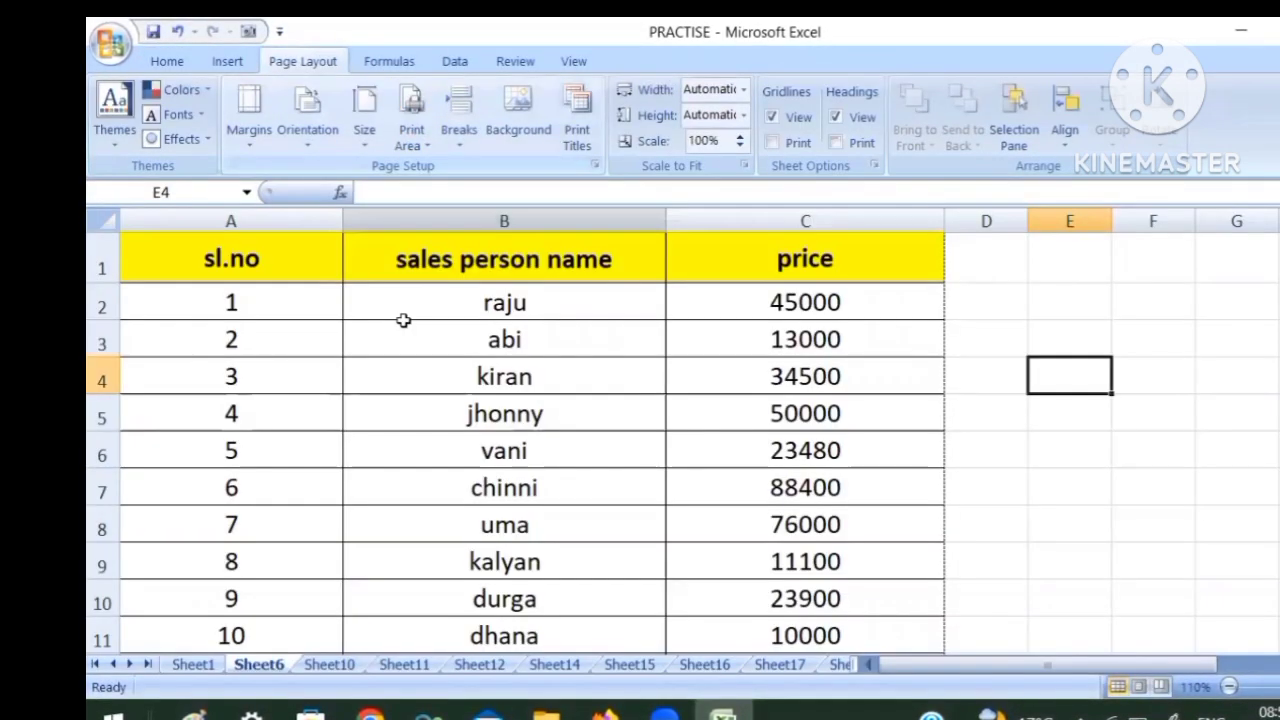
Step: Insert two blank rows above row 1, then select A1:C2
{"action": "left_click", "coordinate": [1044, 440]}
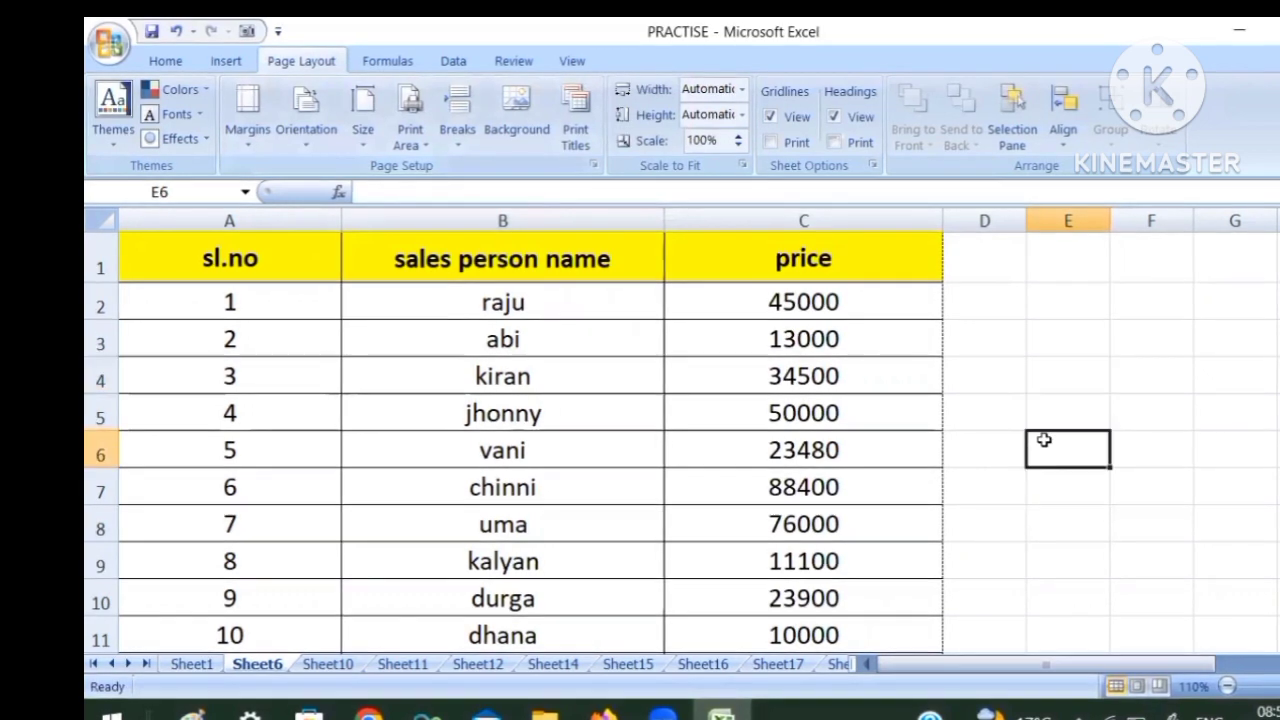
{"action": "left_click", "coordinate": [97, 267]}
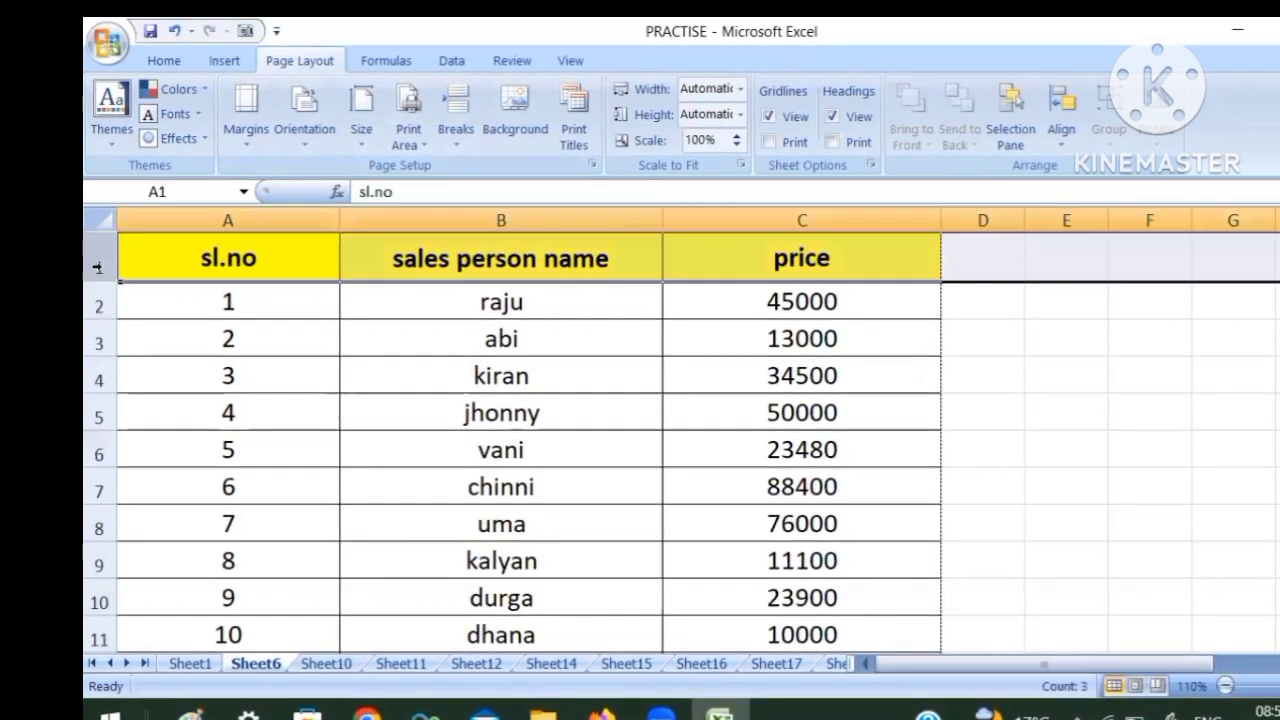
{"action": "right_click", "coordinate": [97, 267]}
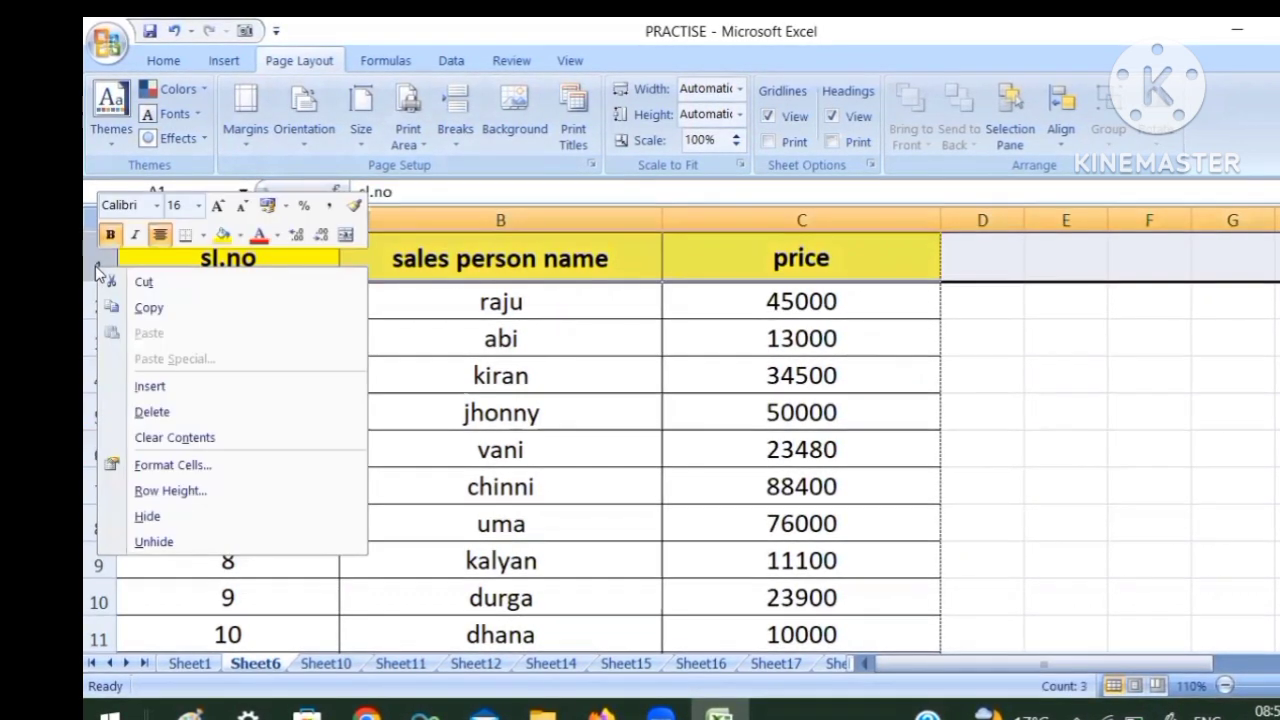
{"action": "left_click", "coordinate": [158, 386]}
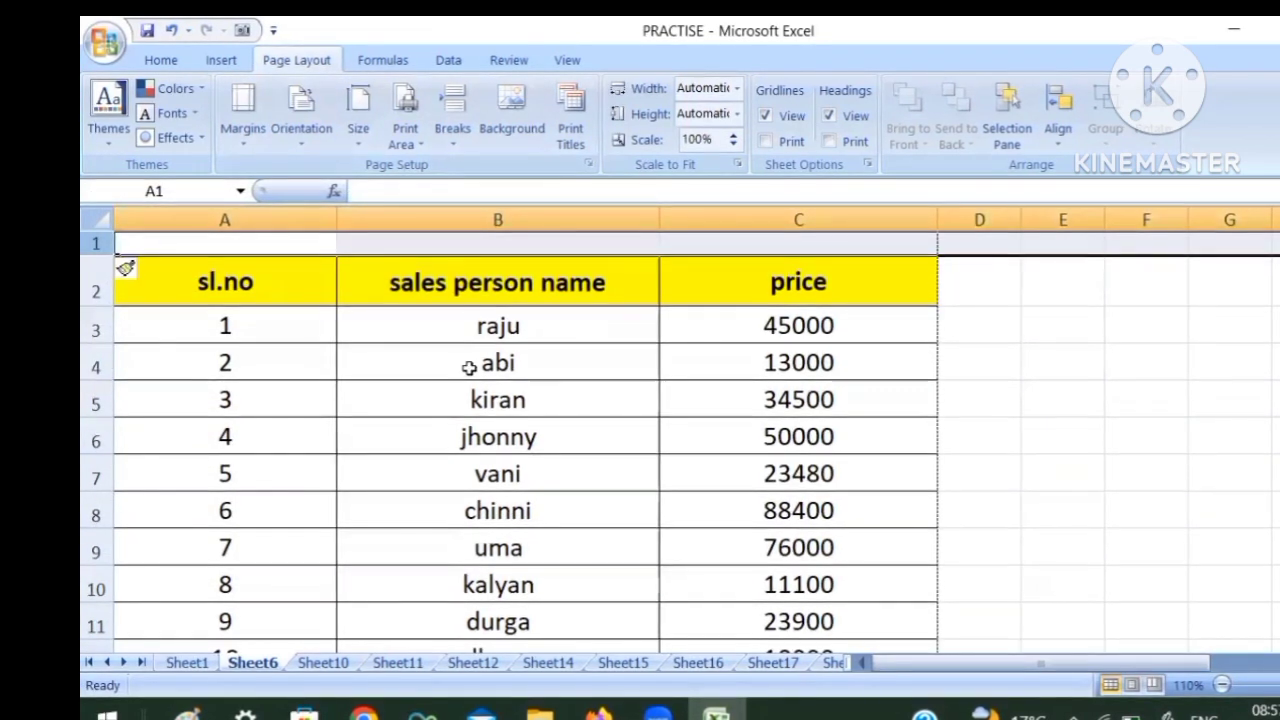
{"action": "right_click", "coordinate": [93, 243]}
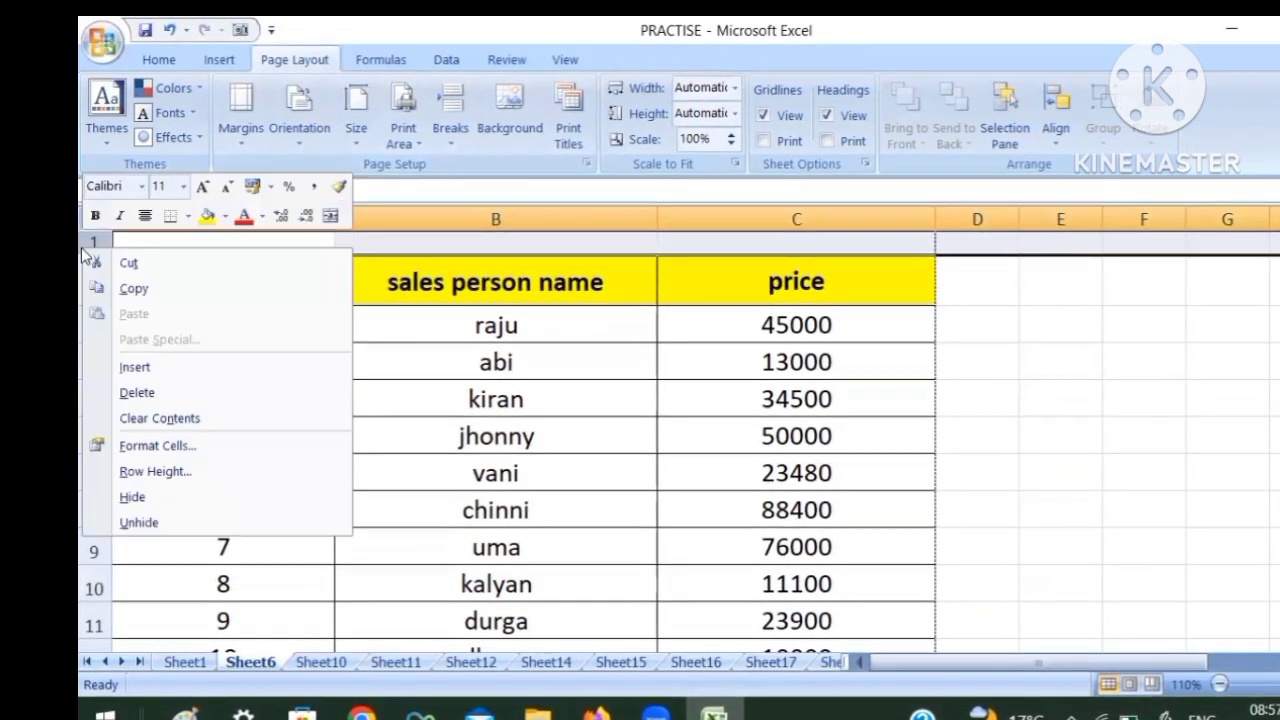
{"action": "left_click", "coordinate": [140, 368]}
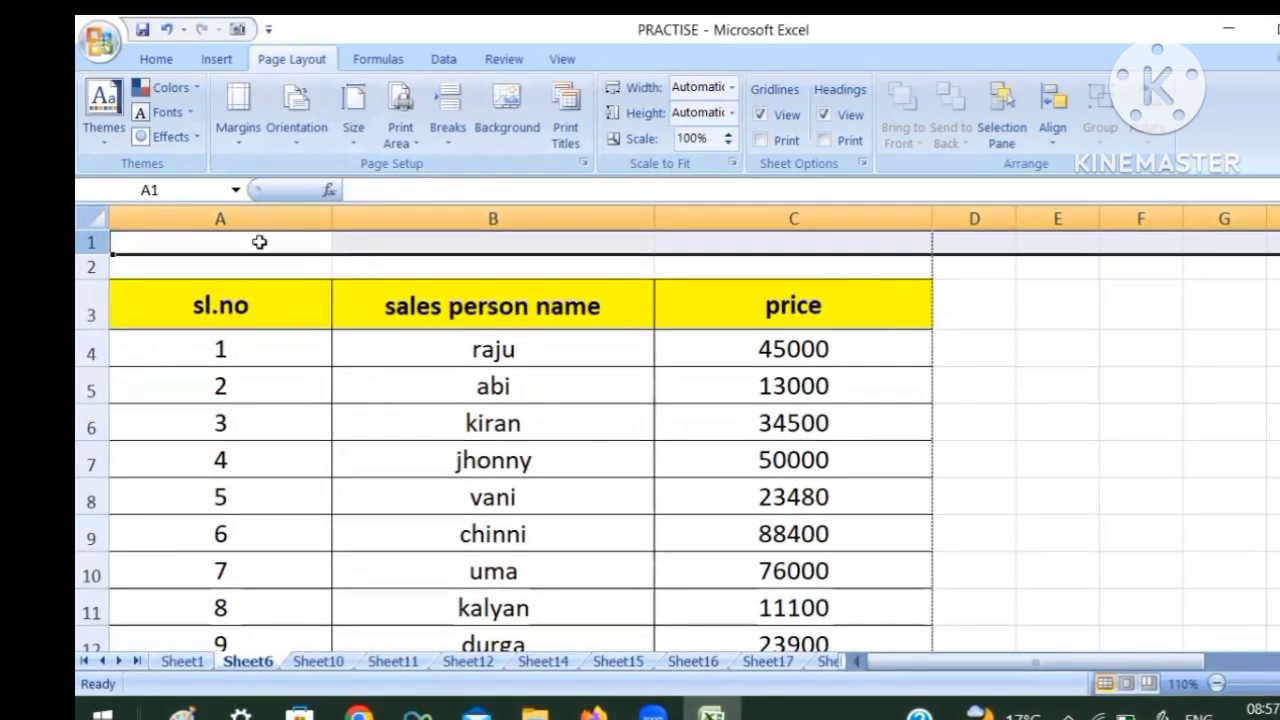
{"action": "left_click", "coordinate": [259, 242]}
{"action": "left_click_drag", "start_coordinate": [268, 243], "coordinate": [792, 264]}
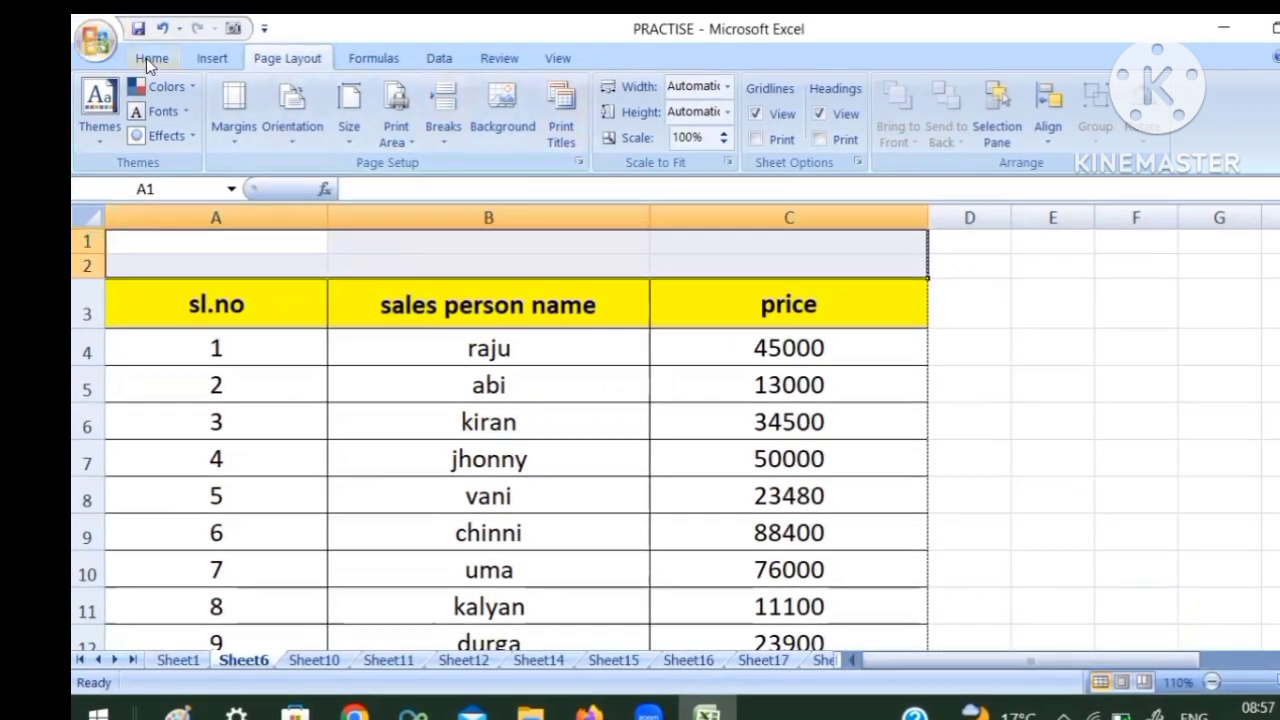
Step: Merge and centre A1:C2, enter the title 'office information', and enlarge its font twice
{"action": "left_click", "coordinate": [146, 58]}
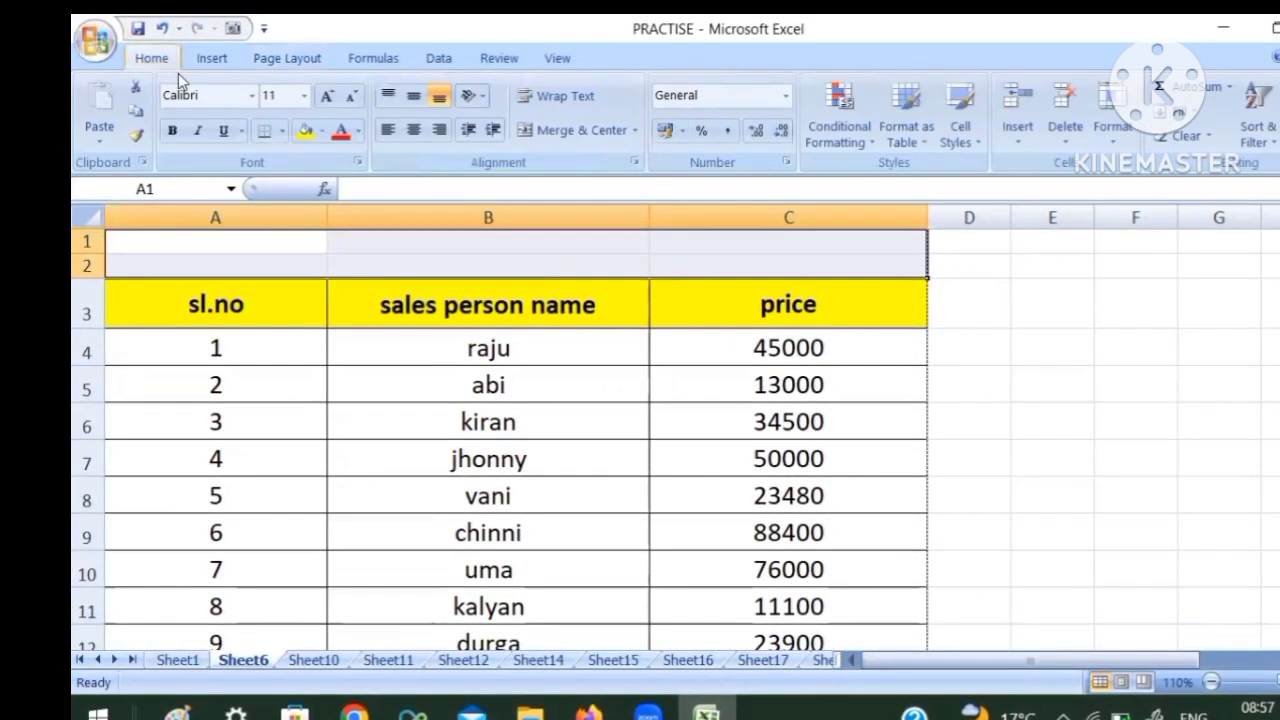
{"action": "left_click", "coordinate": [556, 134]}
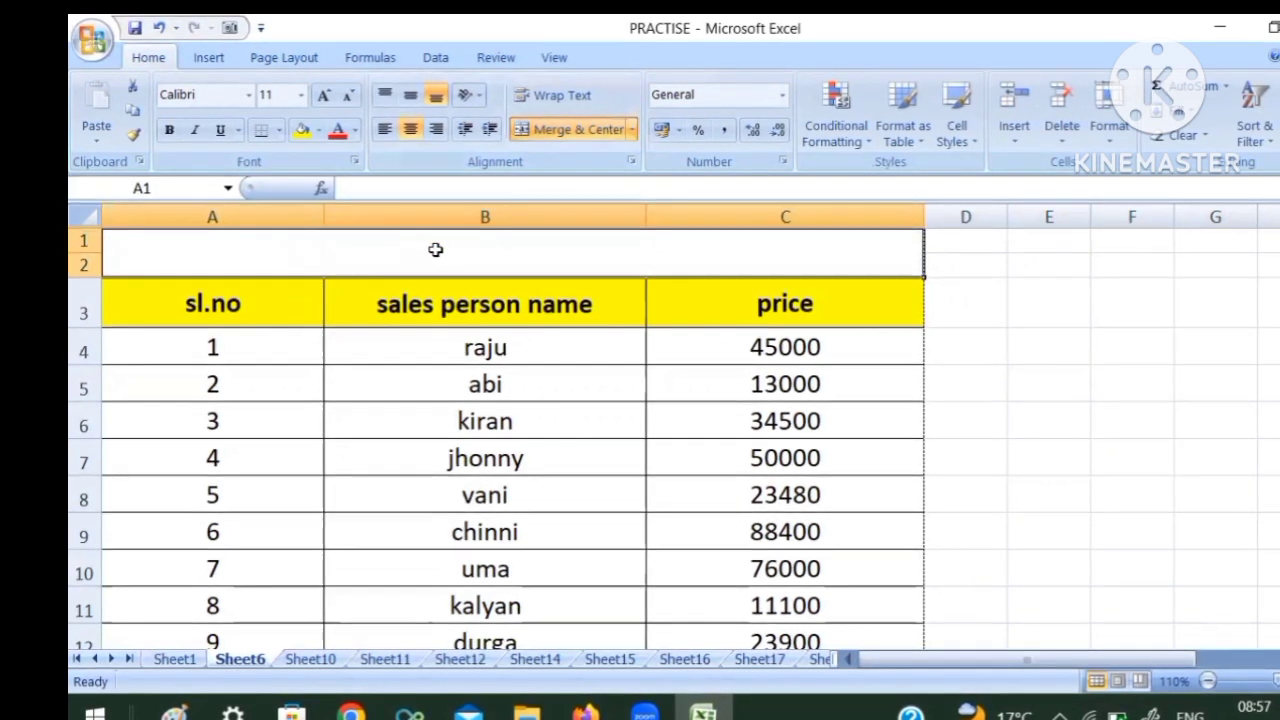
{"action": "type", "text": "office information"}
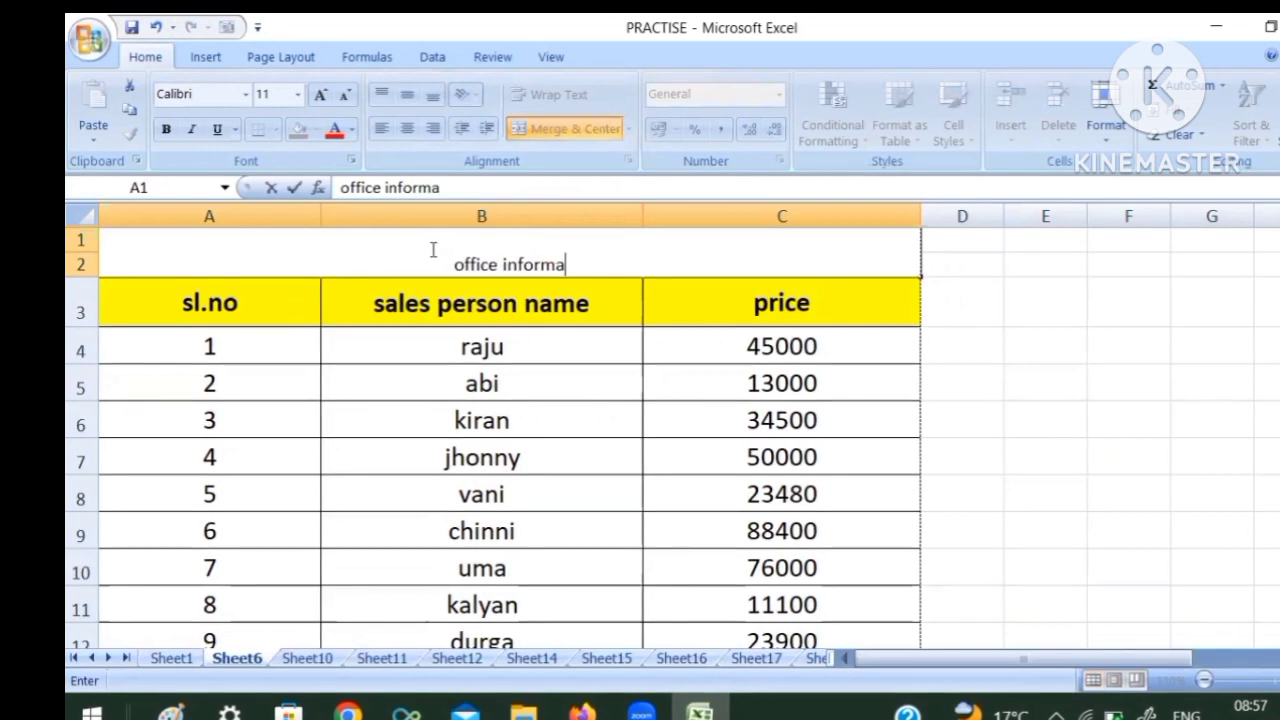
{"action": "left_click", "coordinate": [726, 370]}
{"action": "left_click", "coordinate": [497, 260]}
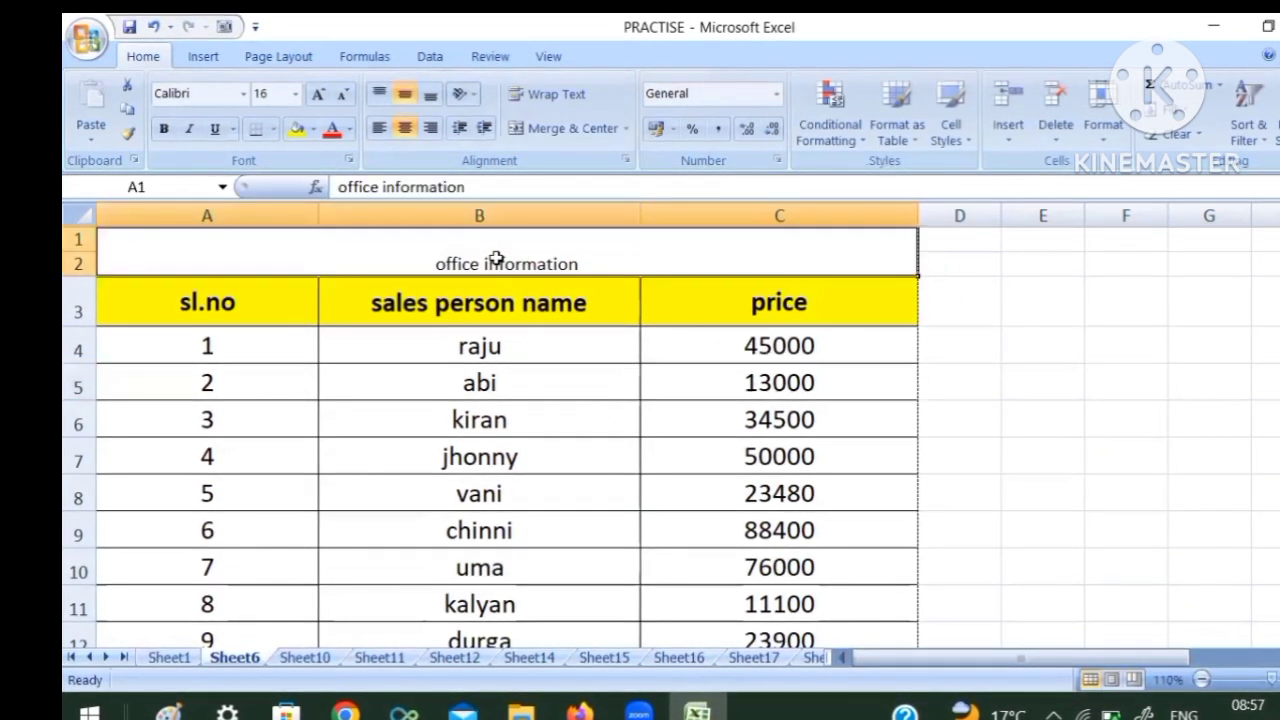
{"action": "left_click", "coordinate": [318, 94]}
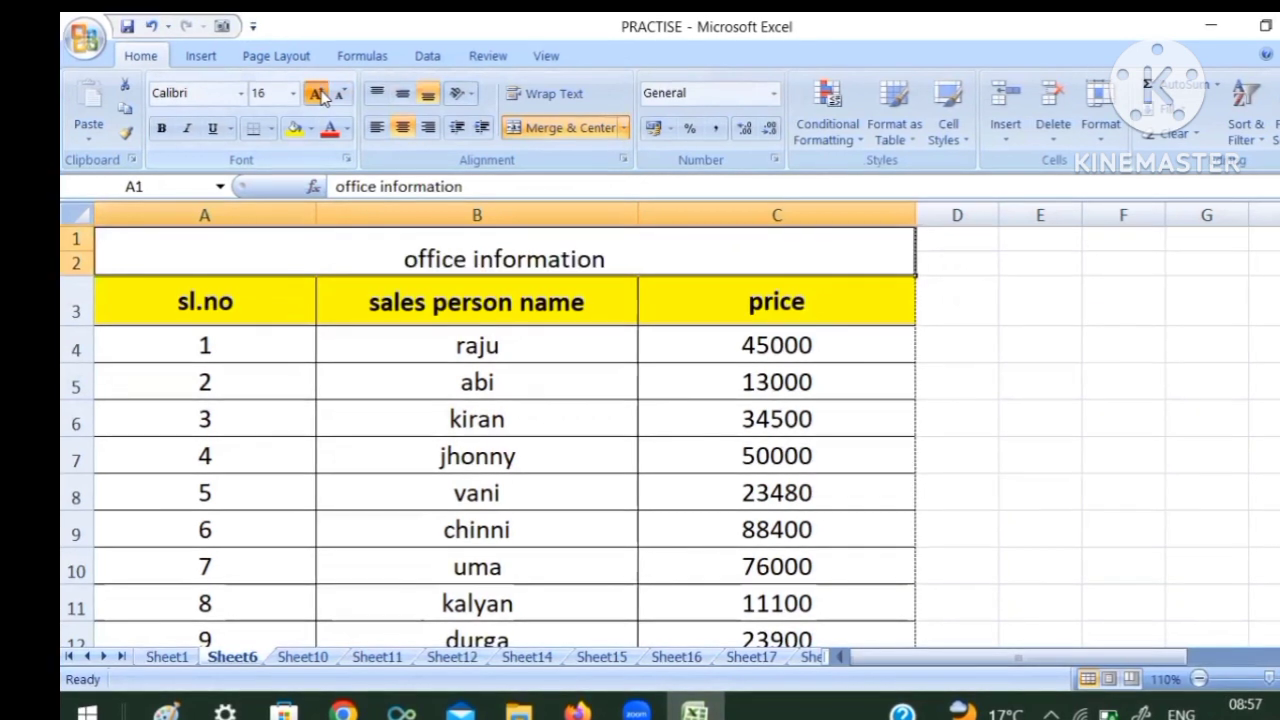
{"action": "left_click", "coordinate": [318, 94]}
{"action": "left_click", "coordinate": [318, 94]}
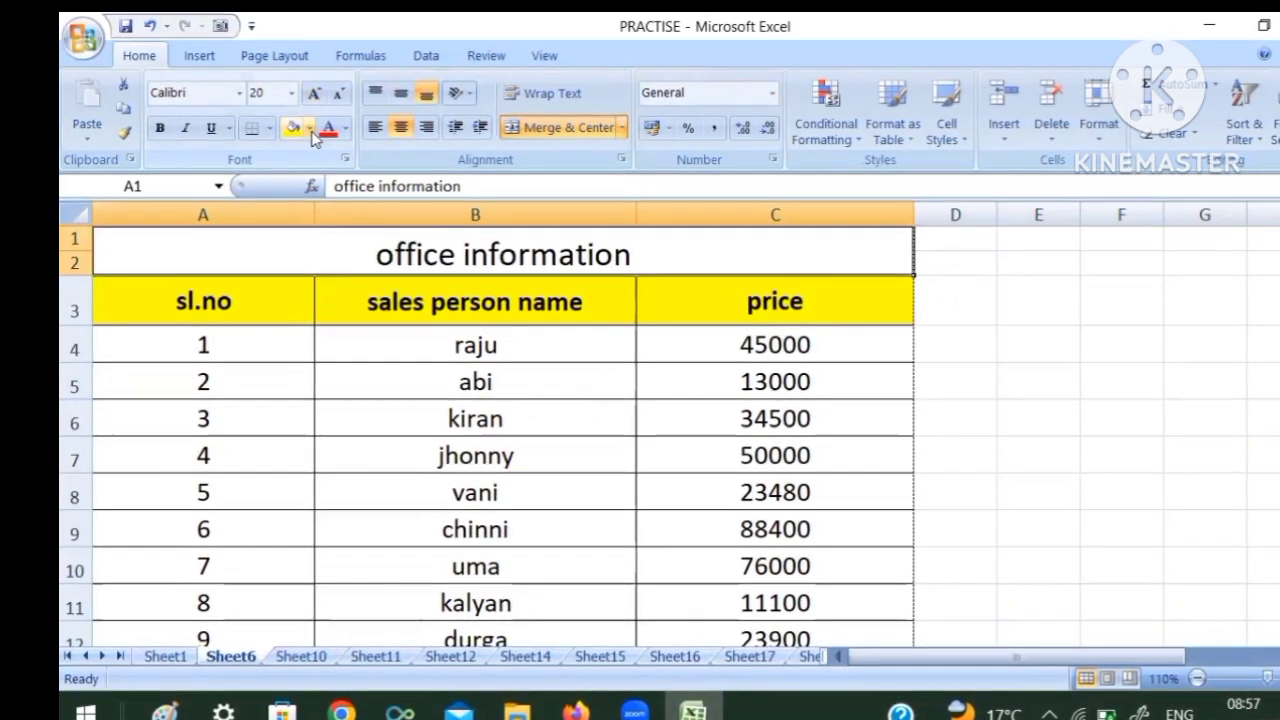
Step: Give the merged title cell a red fill and white text
{"action": "left_click", "coordinate": [310, 130]}
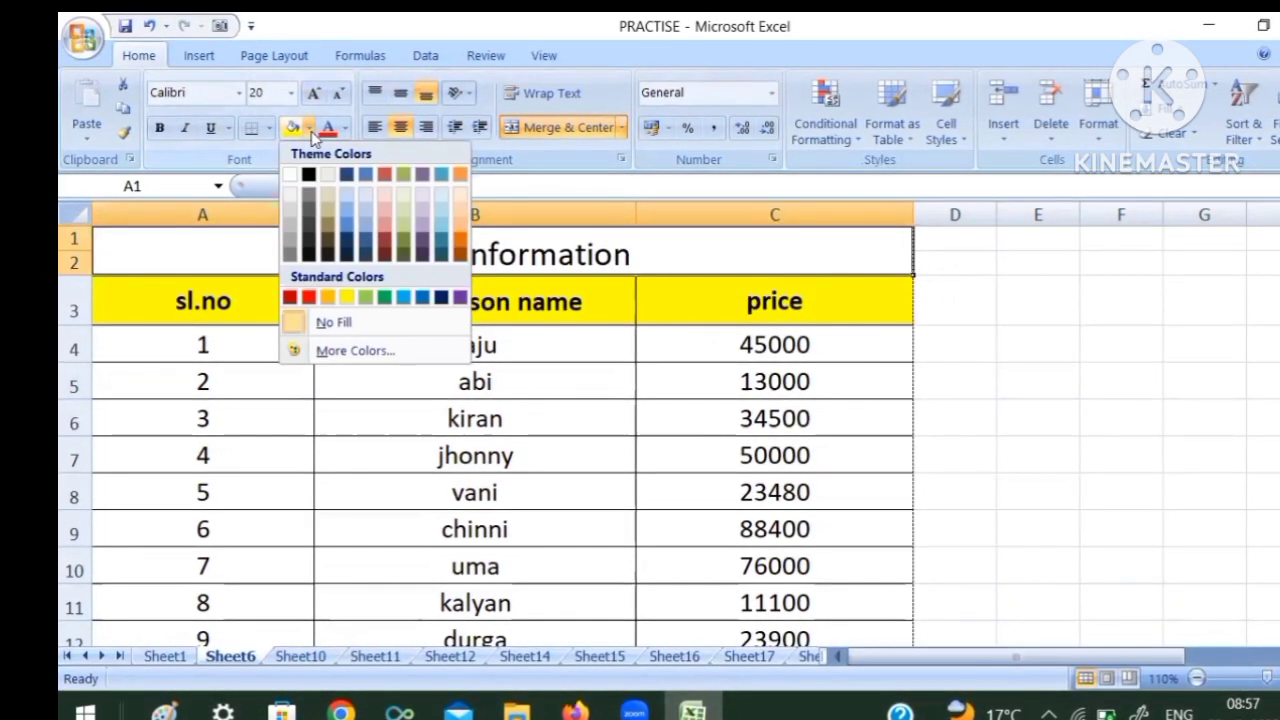
{"action": "left_click", "coordinate": [308, 298]}
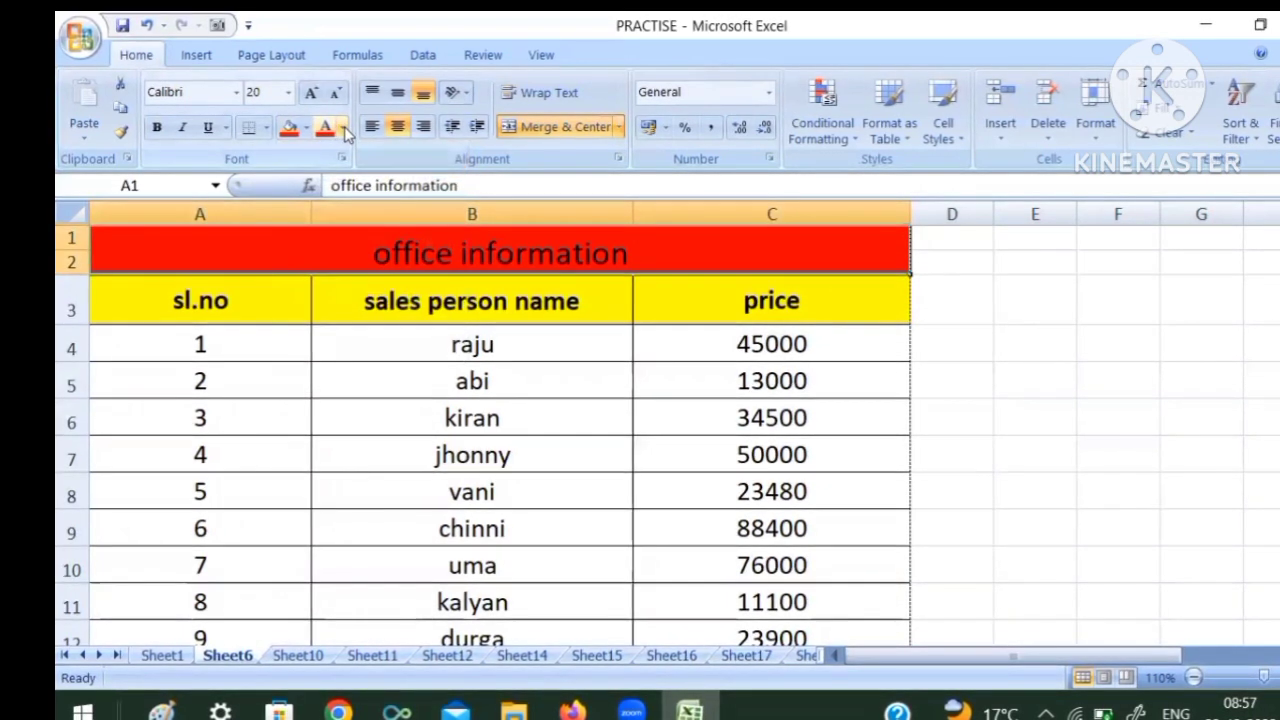
{"action": "left_click", "coordinate": [342, 130]}
{"action": "left_click", "coordinate": [323, 199]}
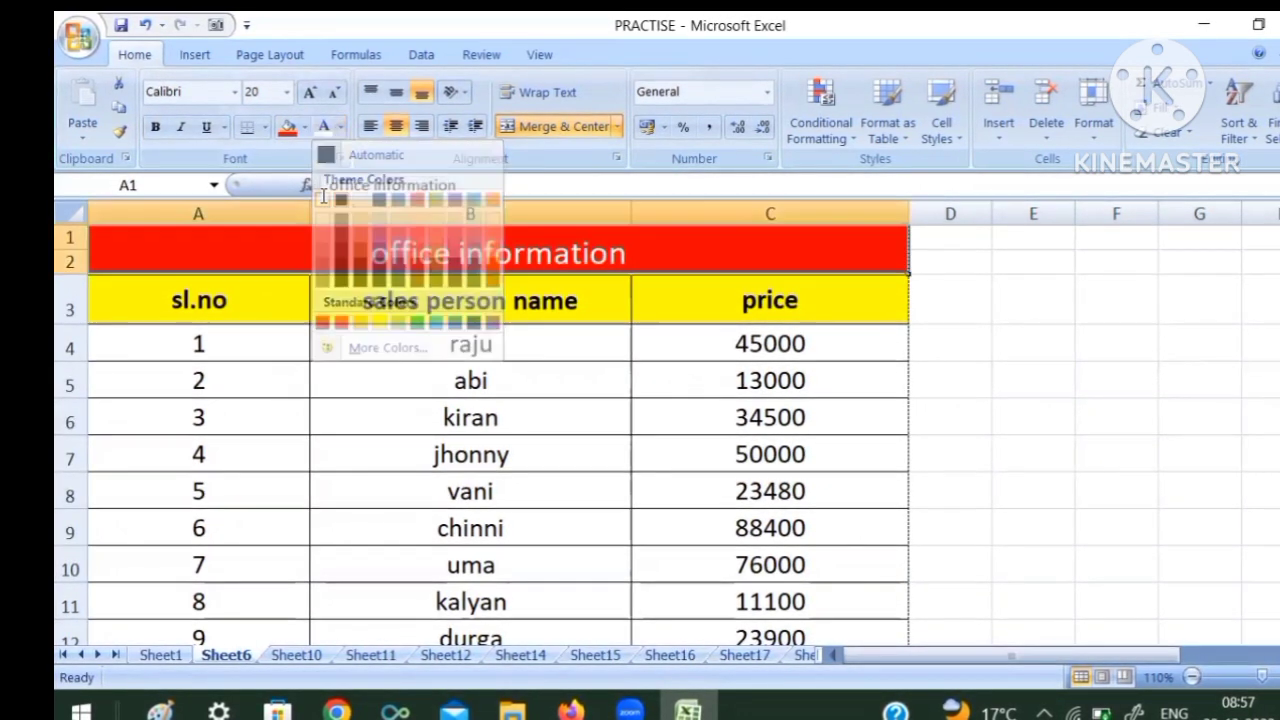
{"action": "left_click", "coordinate": [1016, 321]}
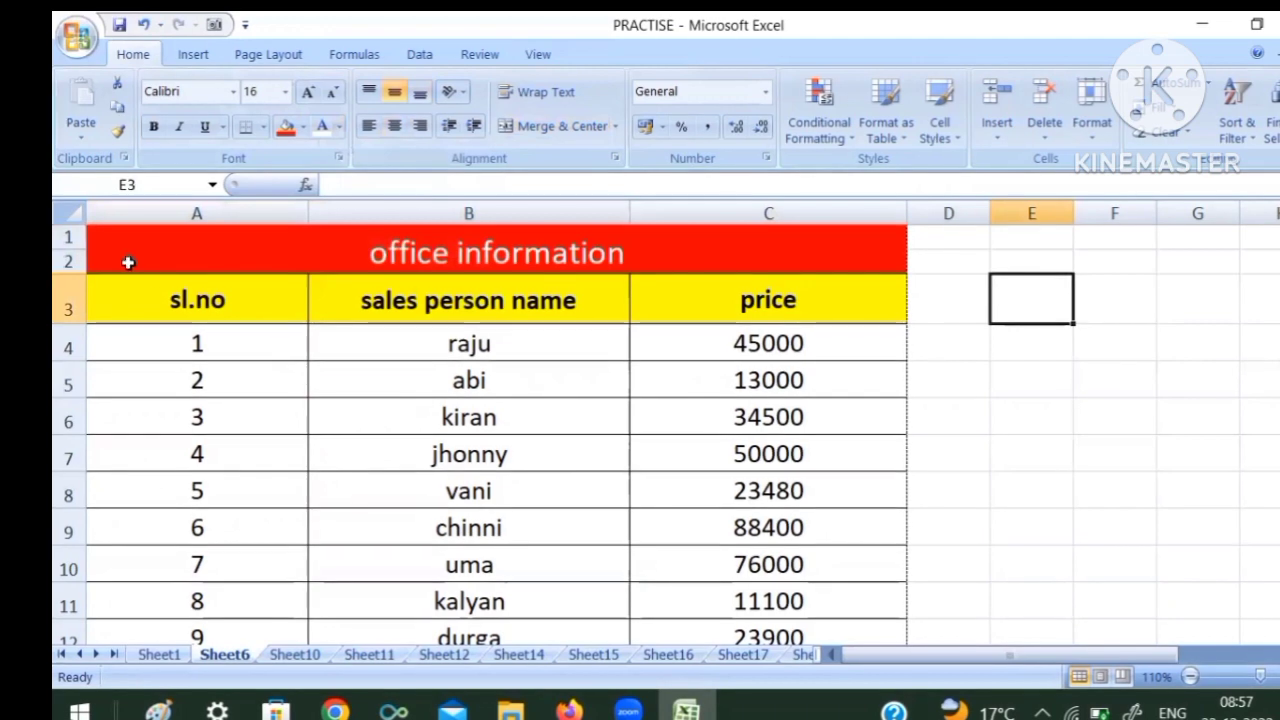
Step: Add All Borders to the merged title cell
{"action": "left_click", "coordinate": [159, 257]}
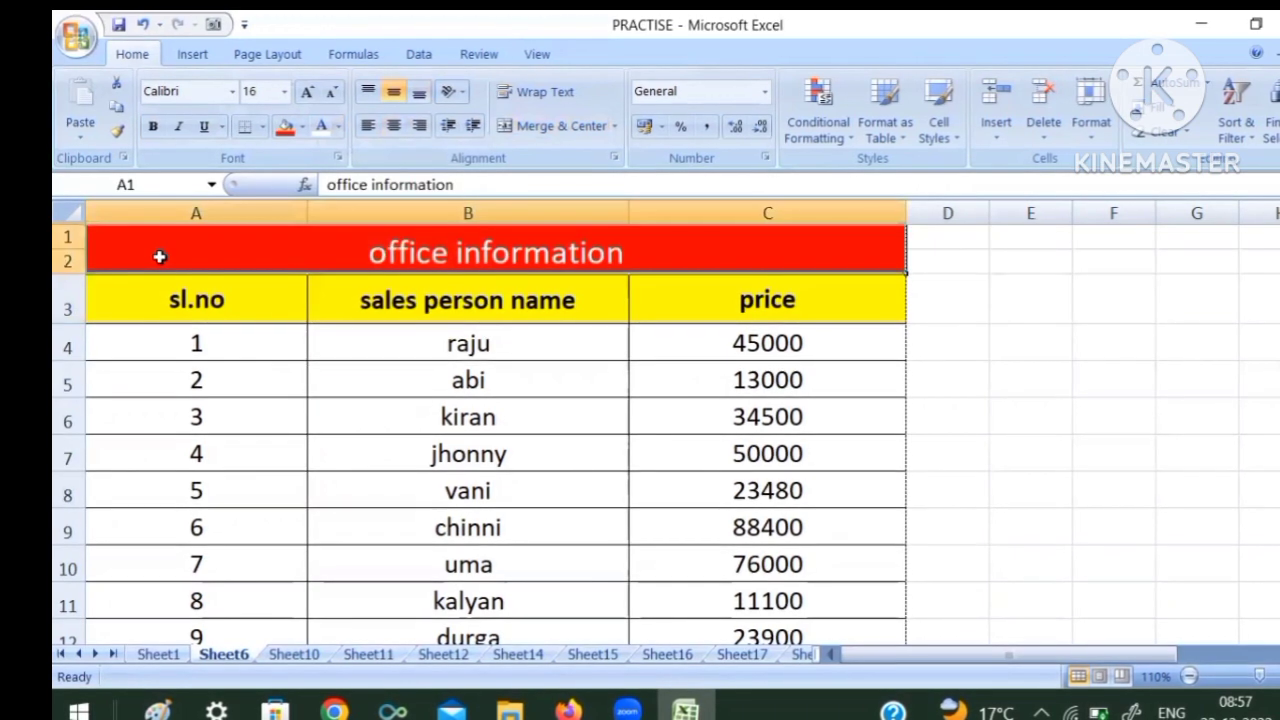
{"action": "left_click", "coordinate": [260, 126]}
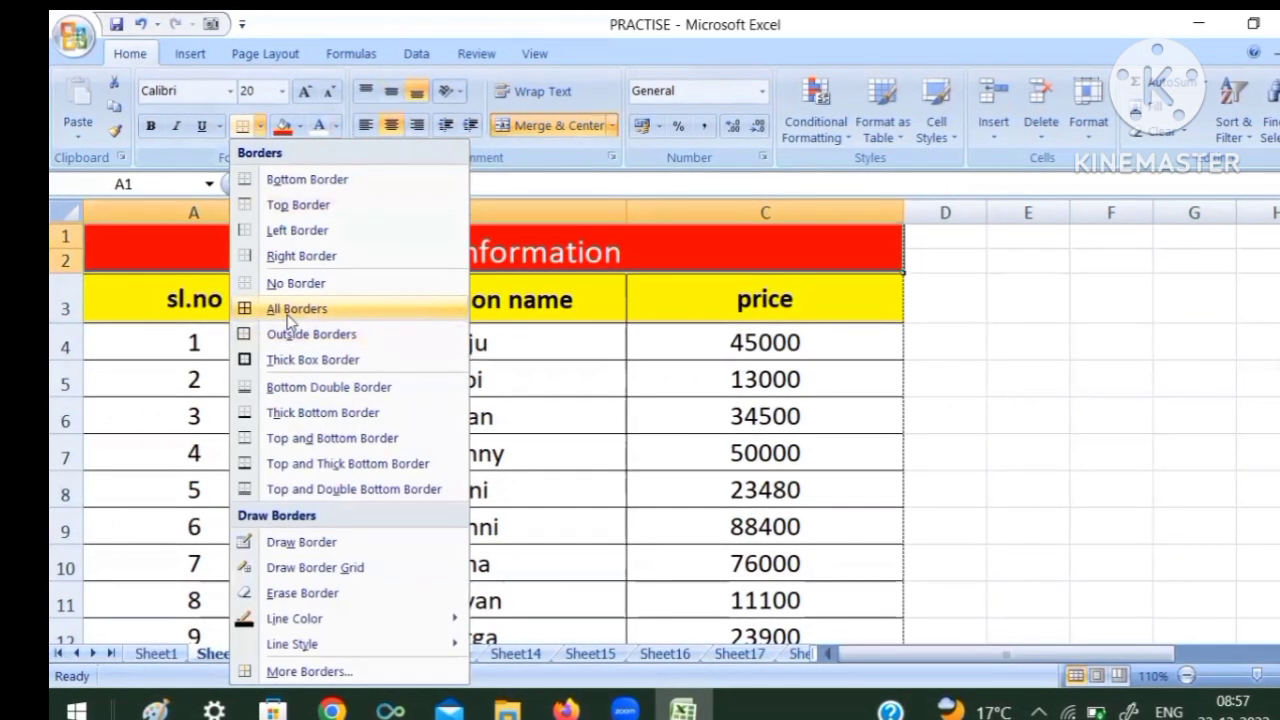
{"action": "left_click", "coordinate": [331, 309]}
{"action": "left_click", "coordinate": [999, 404]}
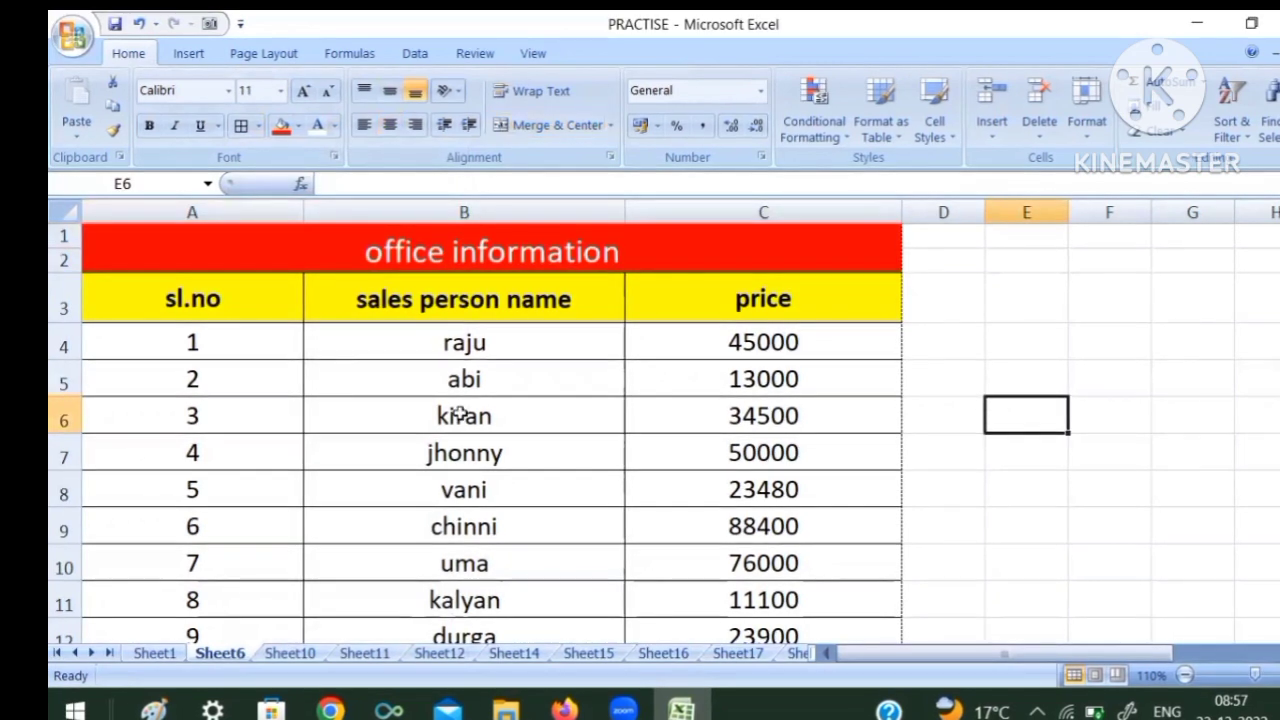
{"action": "left_click", "coordinate": [72, 37]}
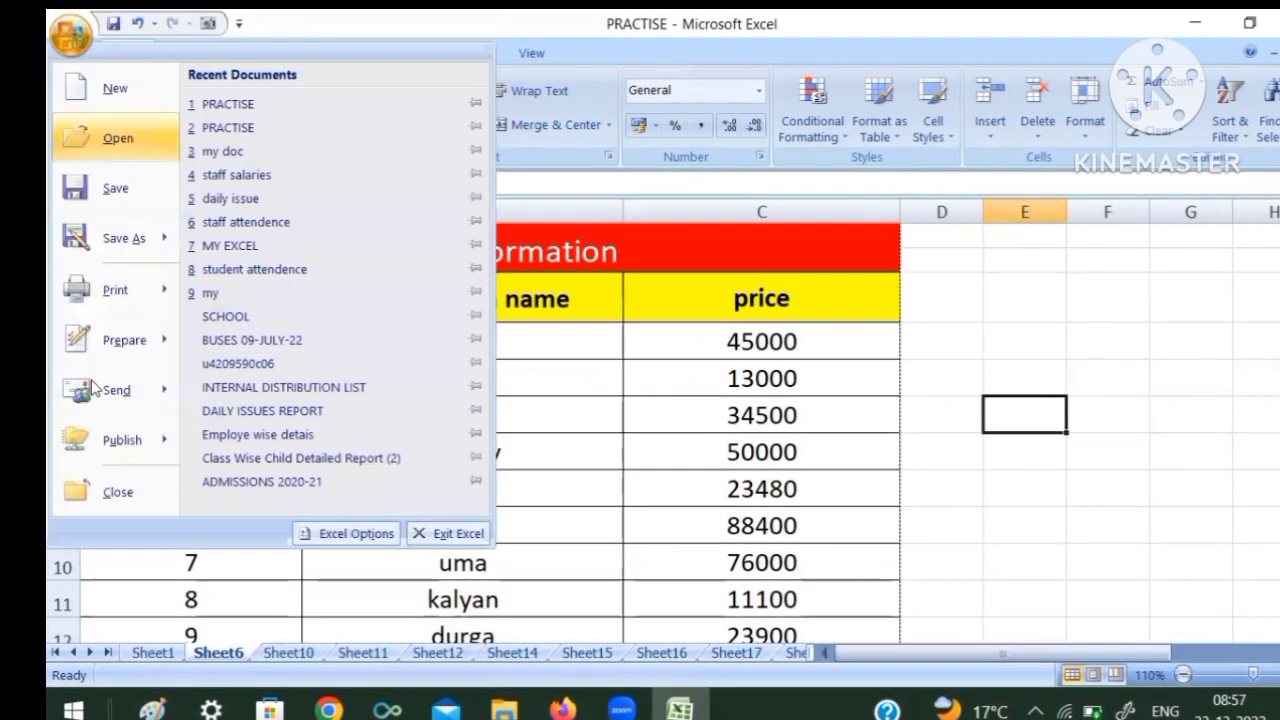
{"action": "mouse_move", "coordinate": [115, 289]}
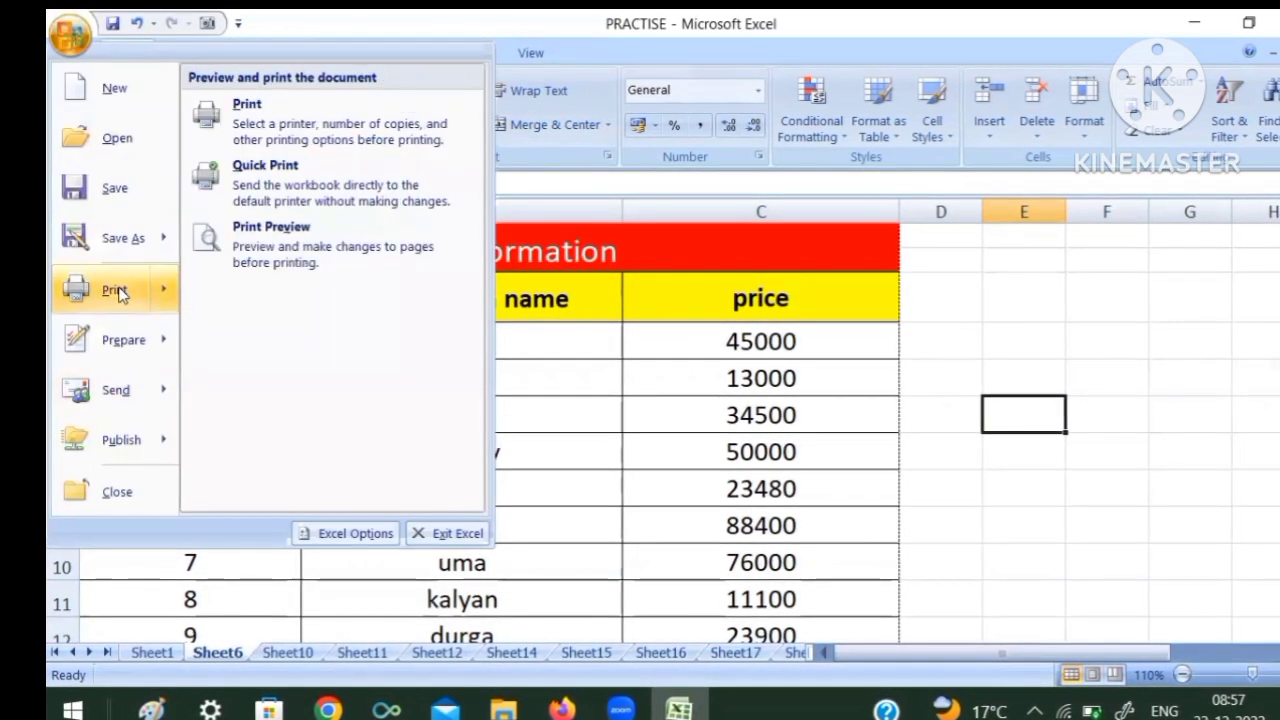
{"action": "left_click", "coordinate": [280, 231]}
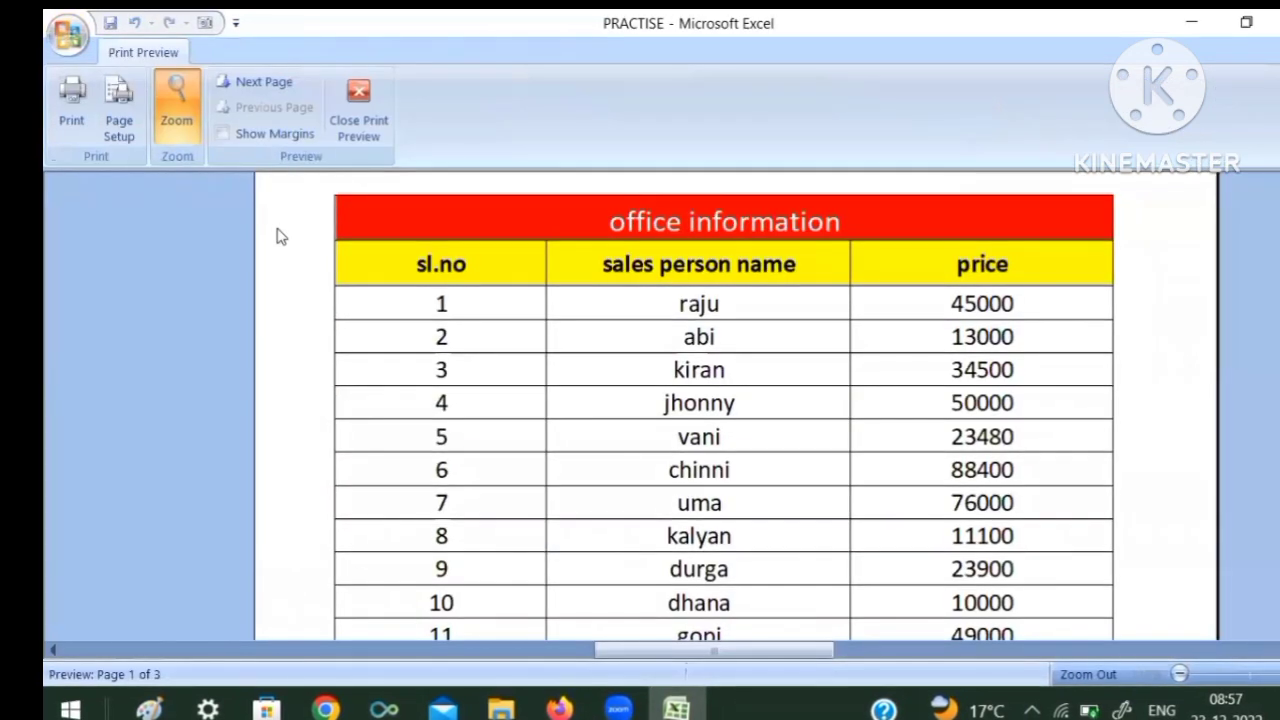
{"action": "left_click", "coordinate": [471, 297]}
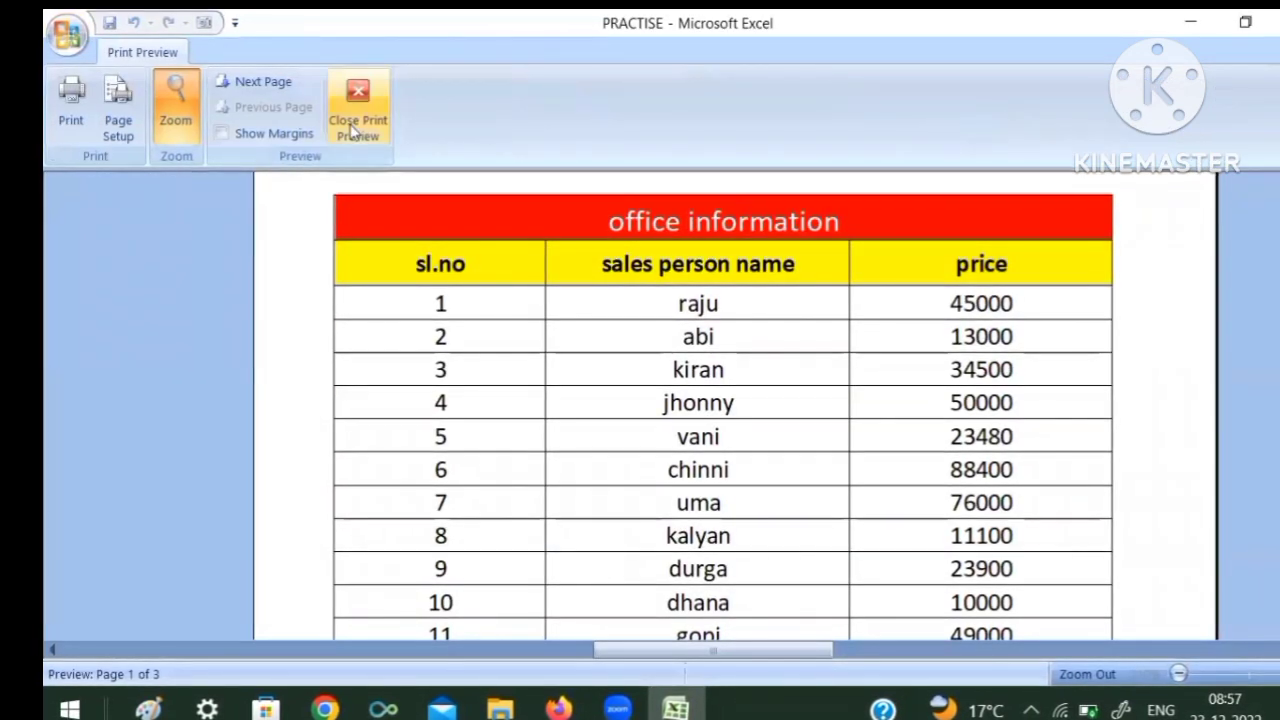
{"action": "left_click", "coordinate": [240, 84]}
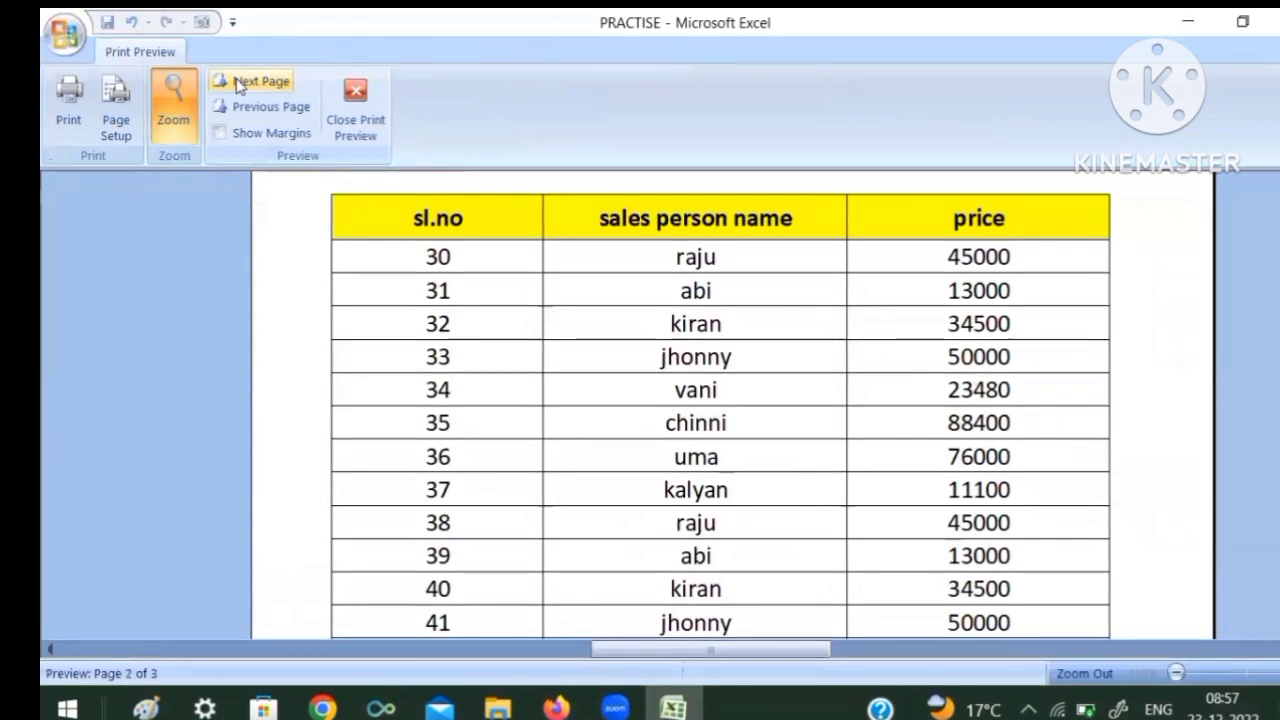
{"action": "left_click", "coordinate": [354, 92]}
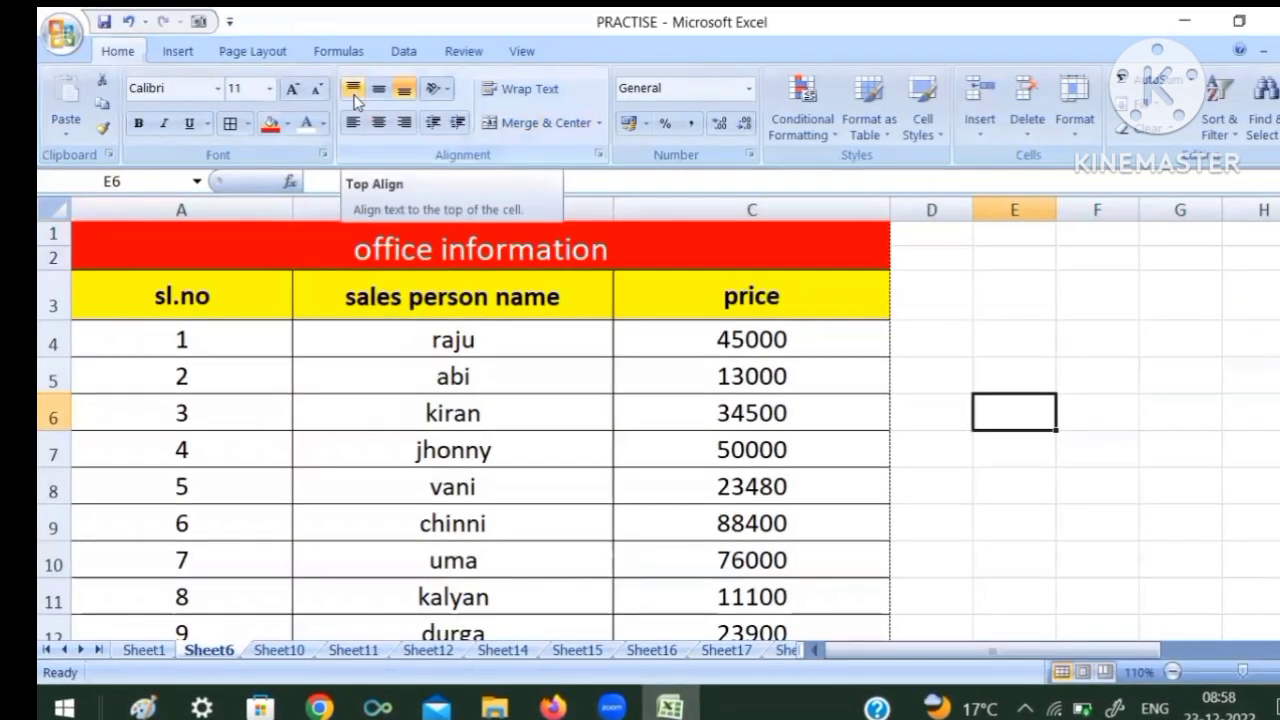
Step: Replace the Print Titles rows to repeat at top with rows 1–3 ($1:$3) and confirm
{"action": "left_click", "coordinate": [232, 52]}
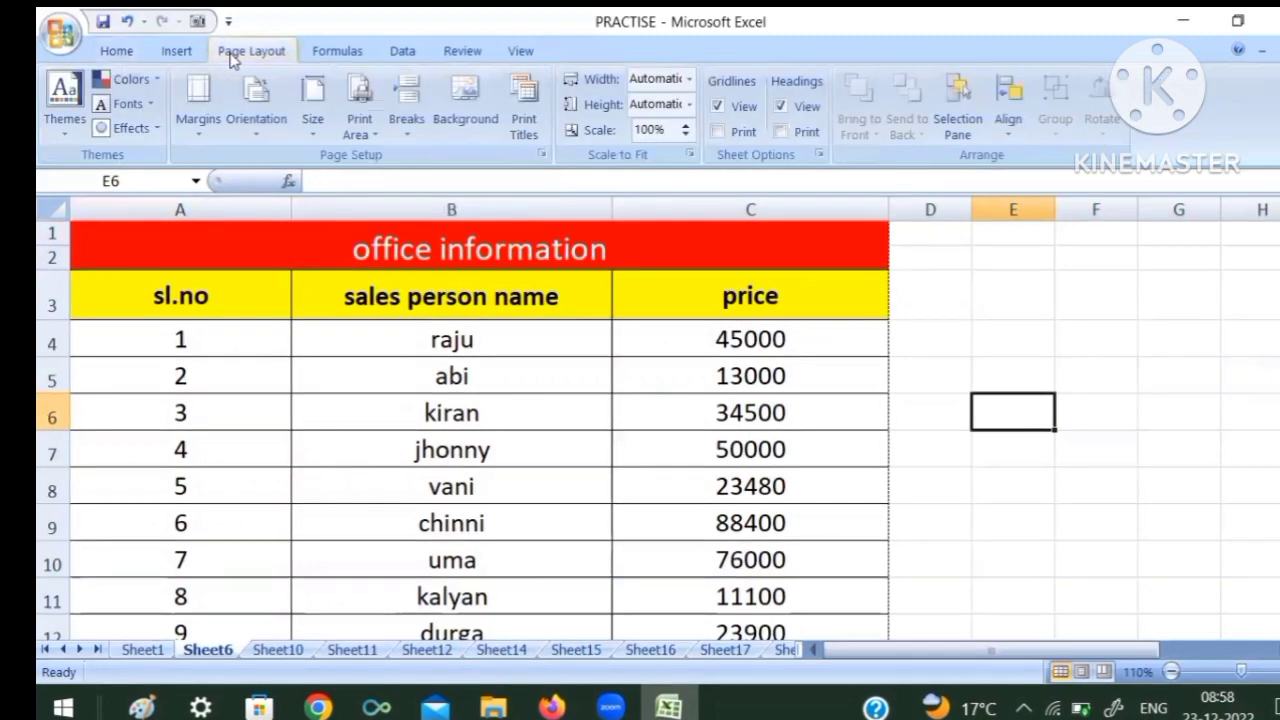
{"action": "left_click", "coordinate": [528, 109]}
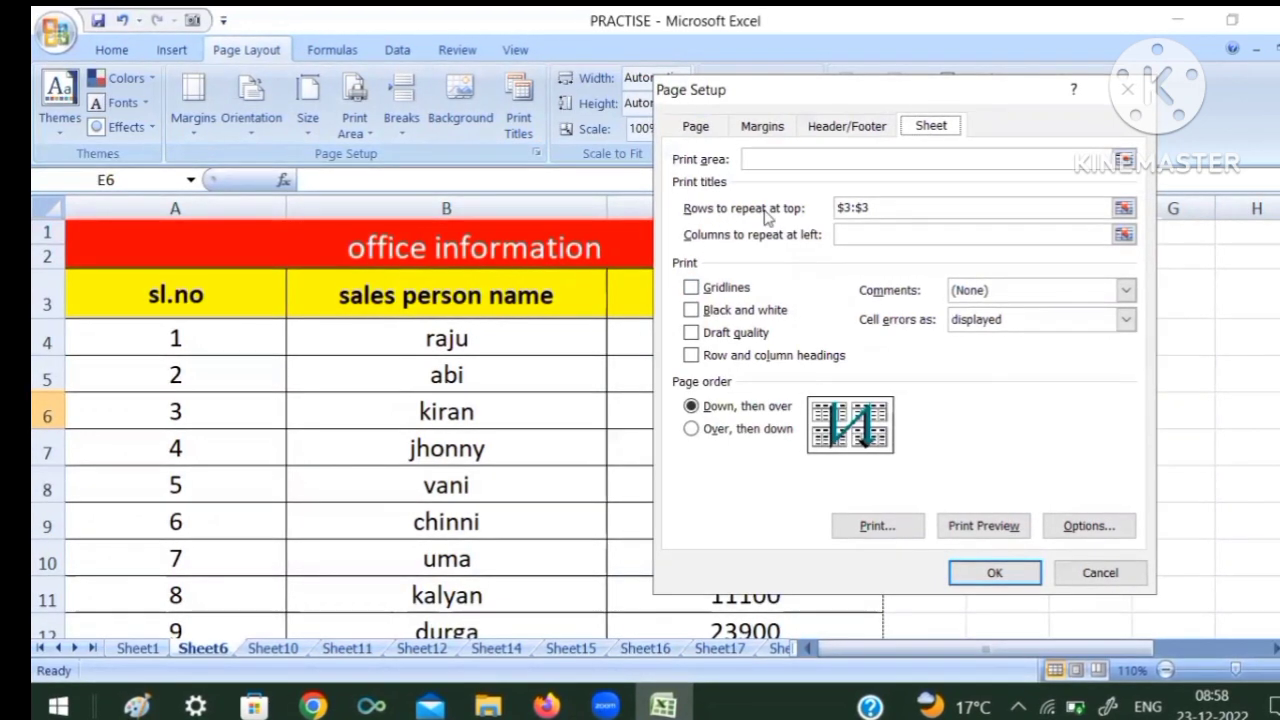
{"action": "left_click", "coordinate": [883, 207]}
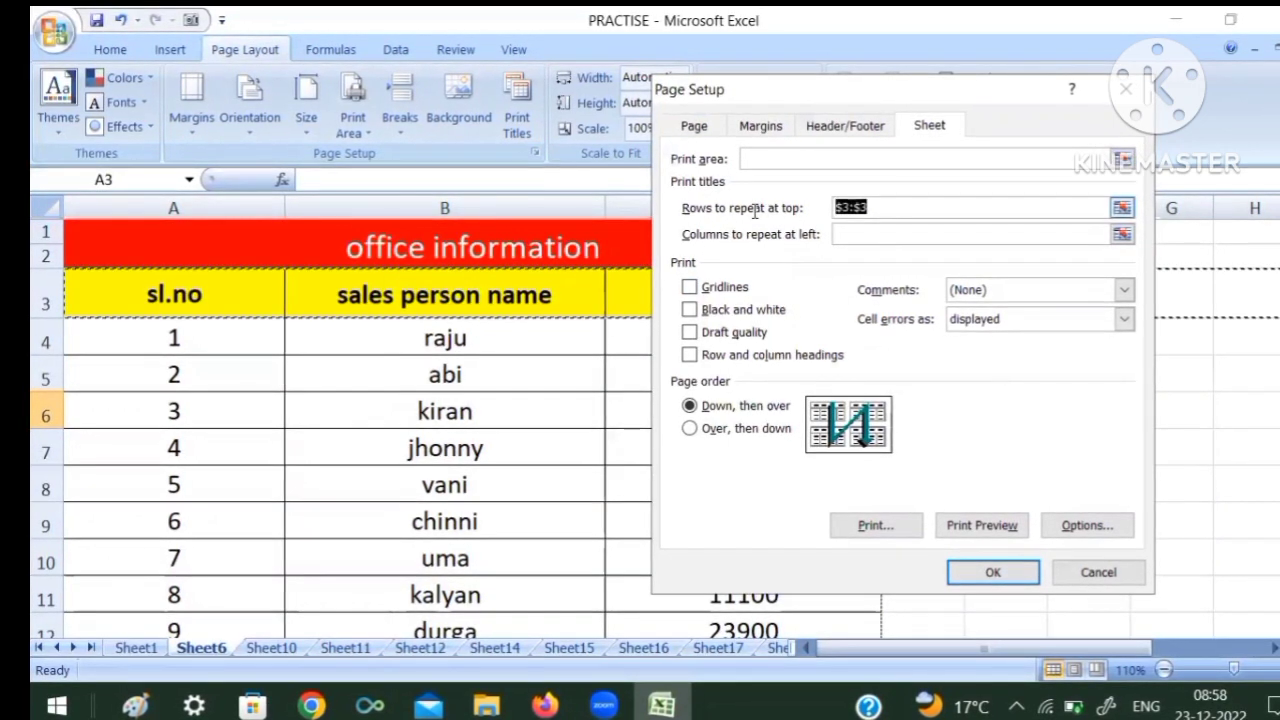
{"action": "key", "text": "BackSpace"}
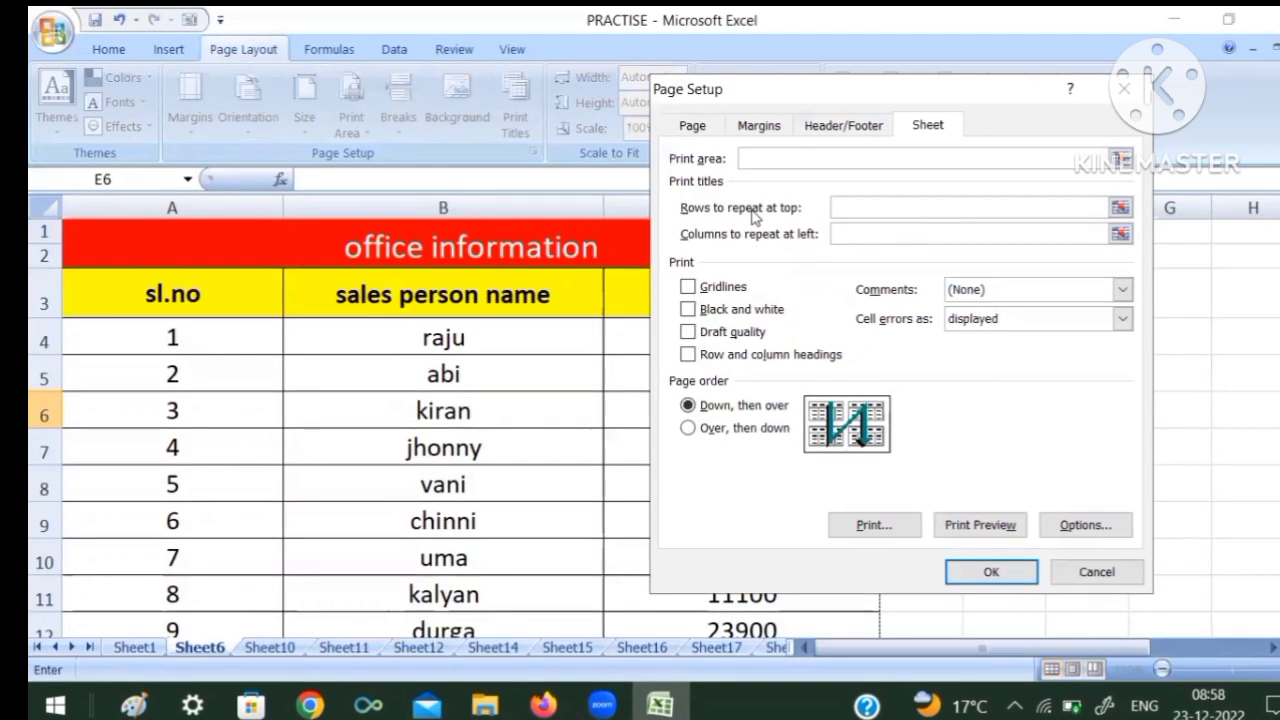
{"action": "left_click", "coordinate": [1119, 207]}
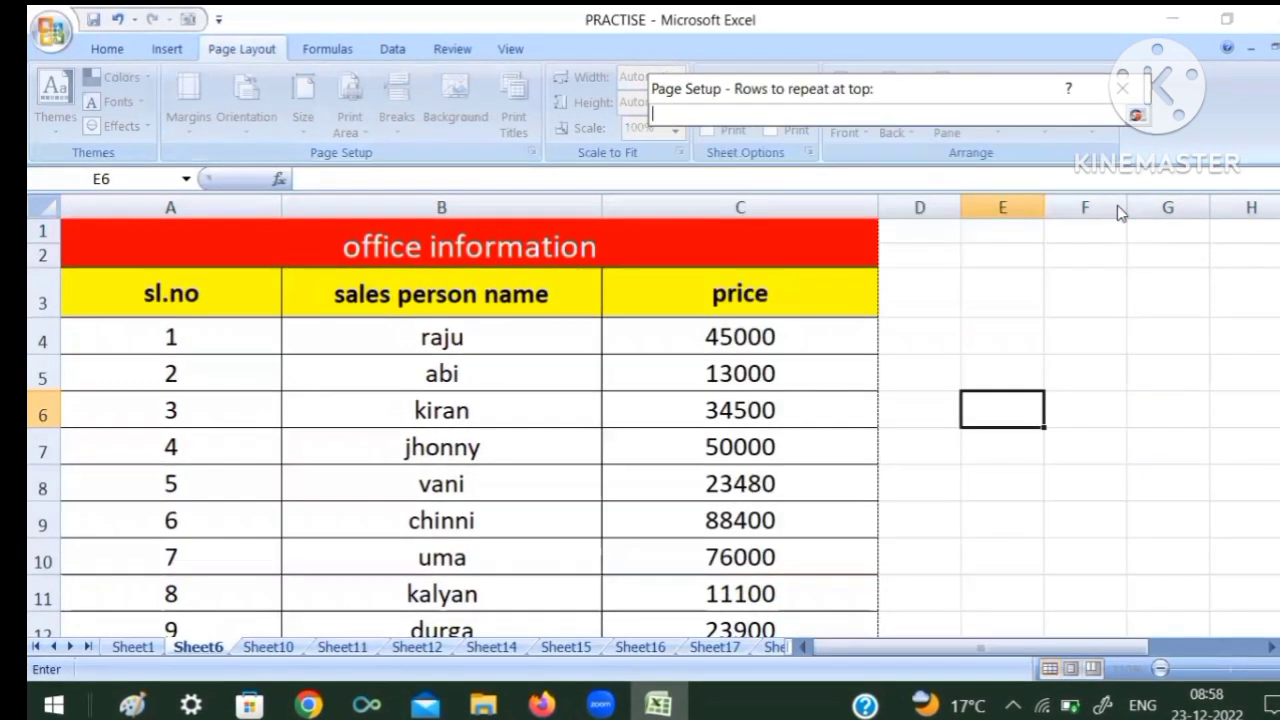
{"action": "mouse_move", "coordinate": [40, 255]}
{"action": "left_mouse_down"}
{"action": "mouse_move", "coordinate": [40, 232]}
{"action": "mouse_move", "coordinate": [38, 287]}
{"action": "left_mouse_up"}
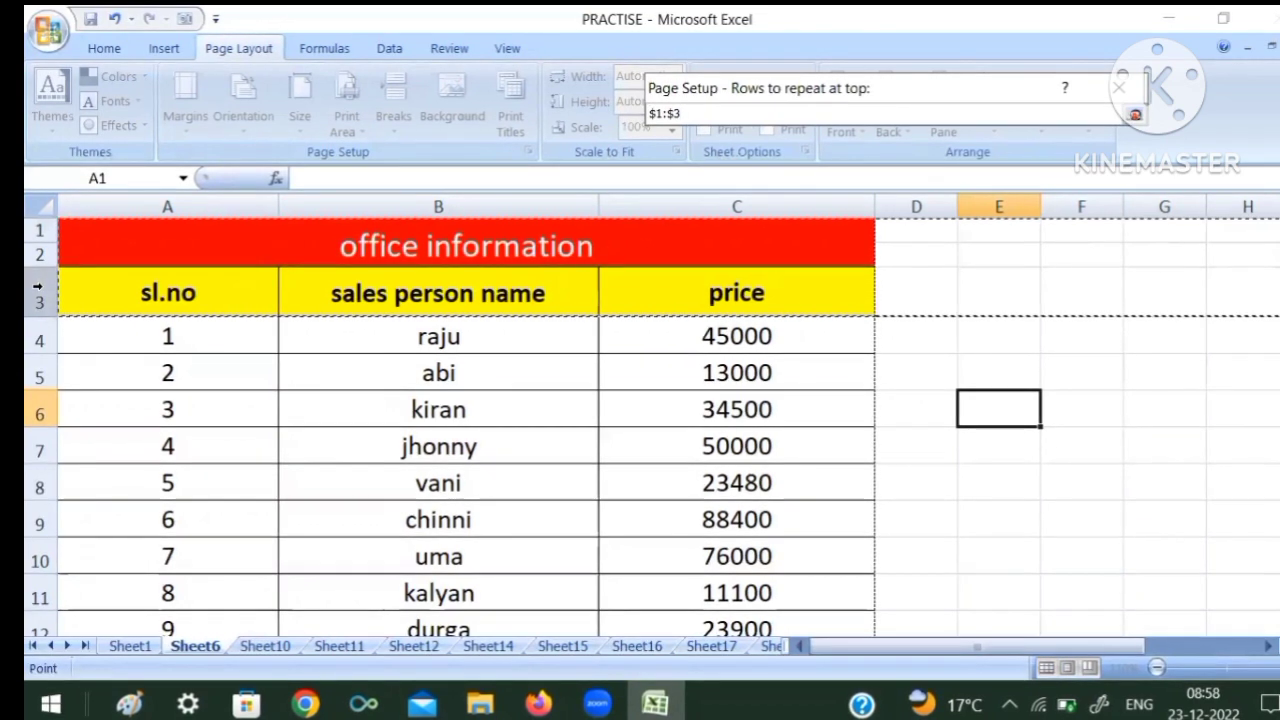
{"action": "key", "text": "Return"}
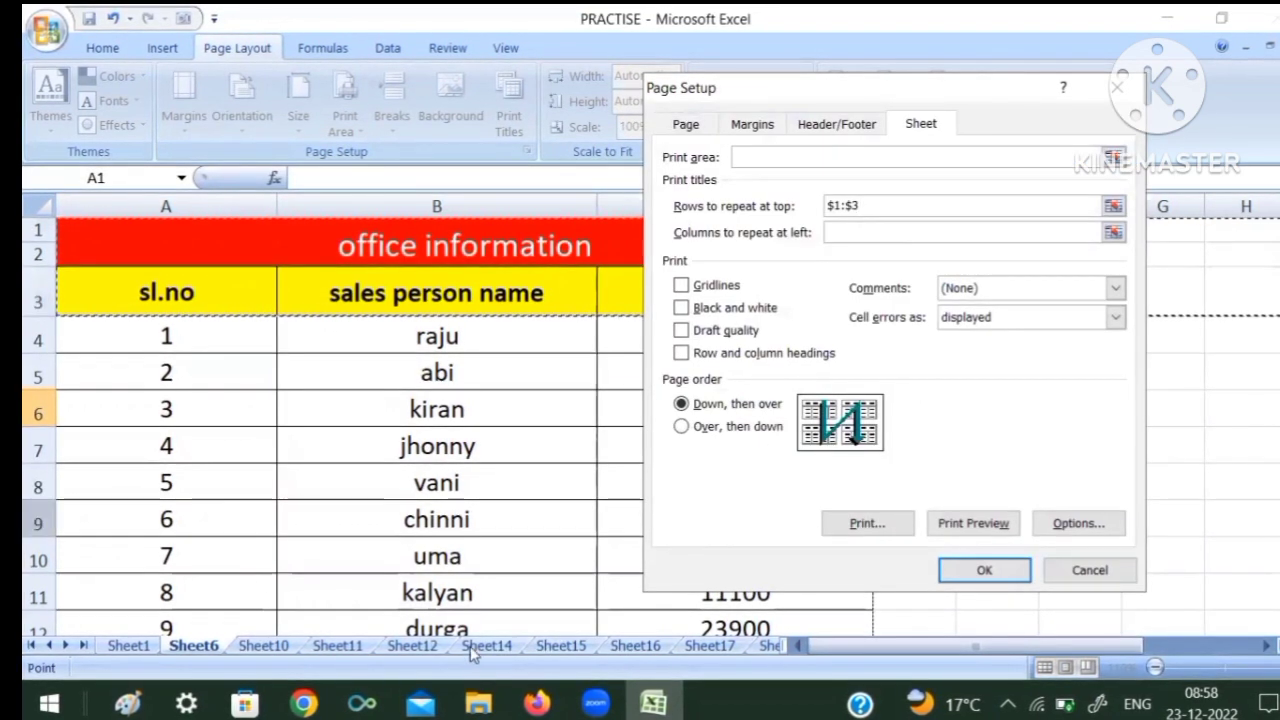
{"action": "left_click", "coordinate": [1018, 568]}
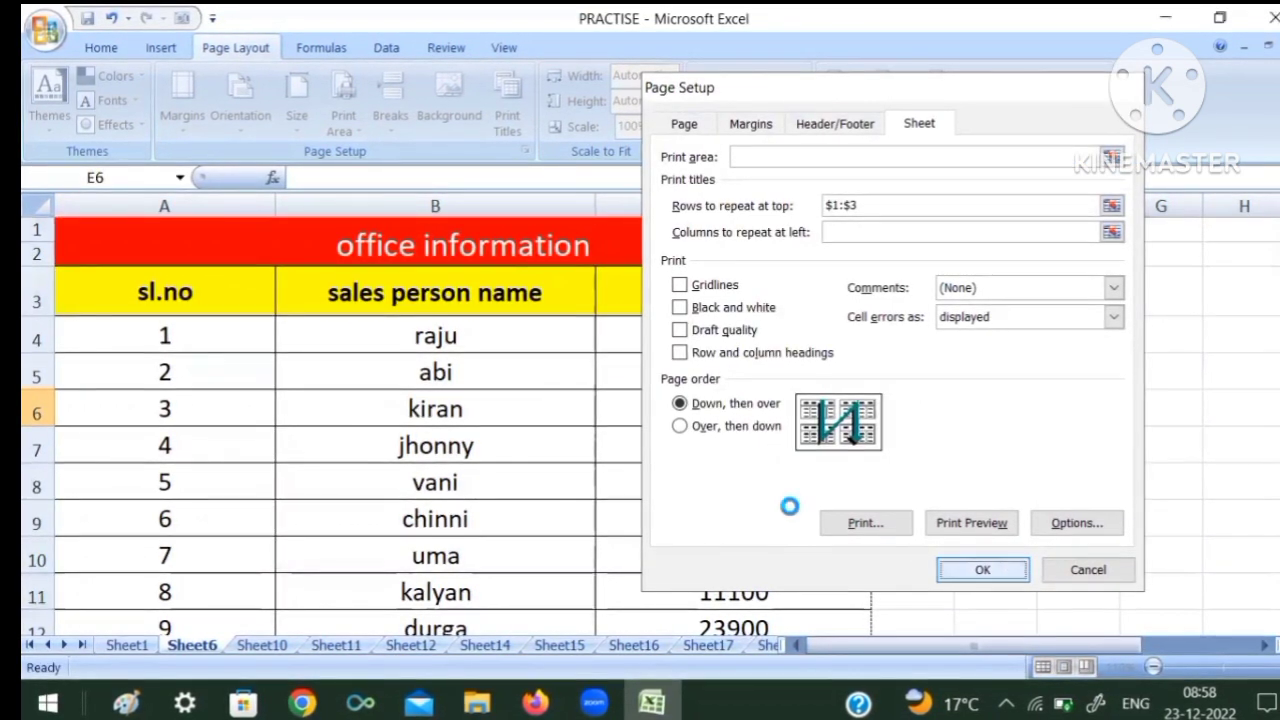
Step: Open Print Preview and page forward to page 3 of 3
{"action": "left_click", "coordinate": [45, 32]}
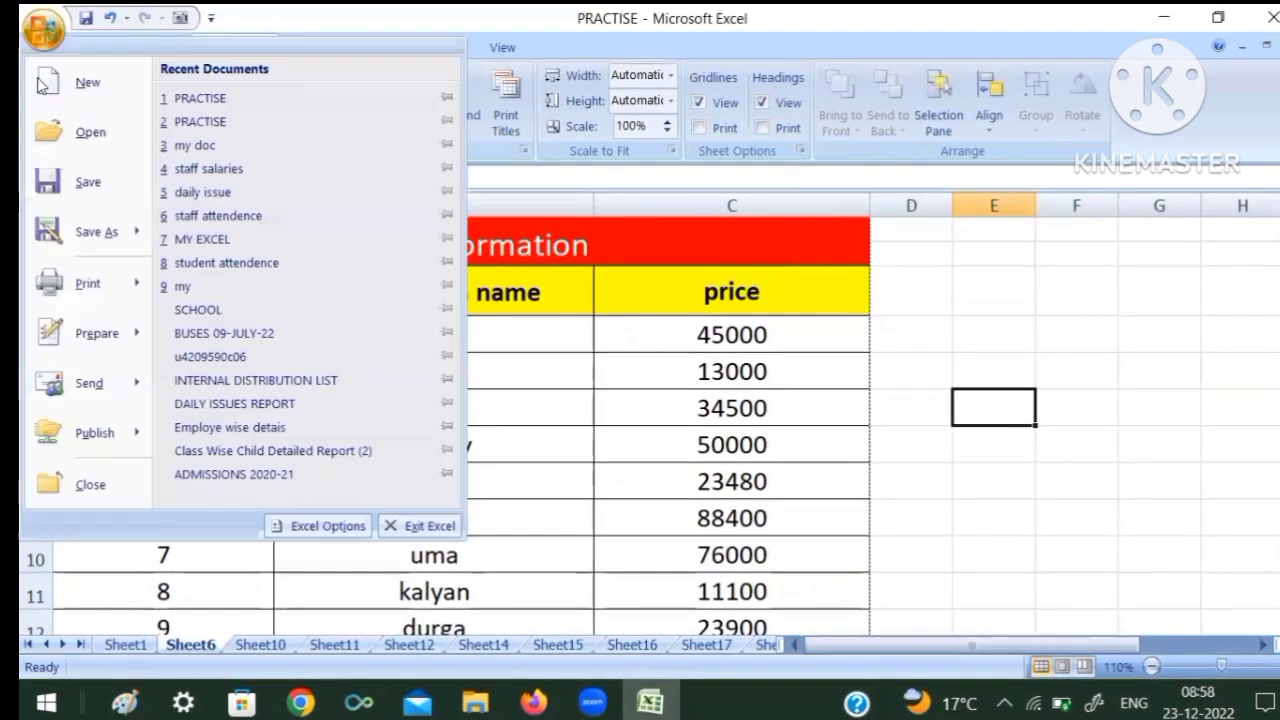
{"action": "mouse_move", "coordinate": [86, 283]}
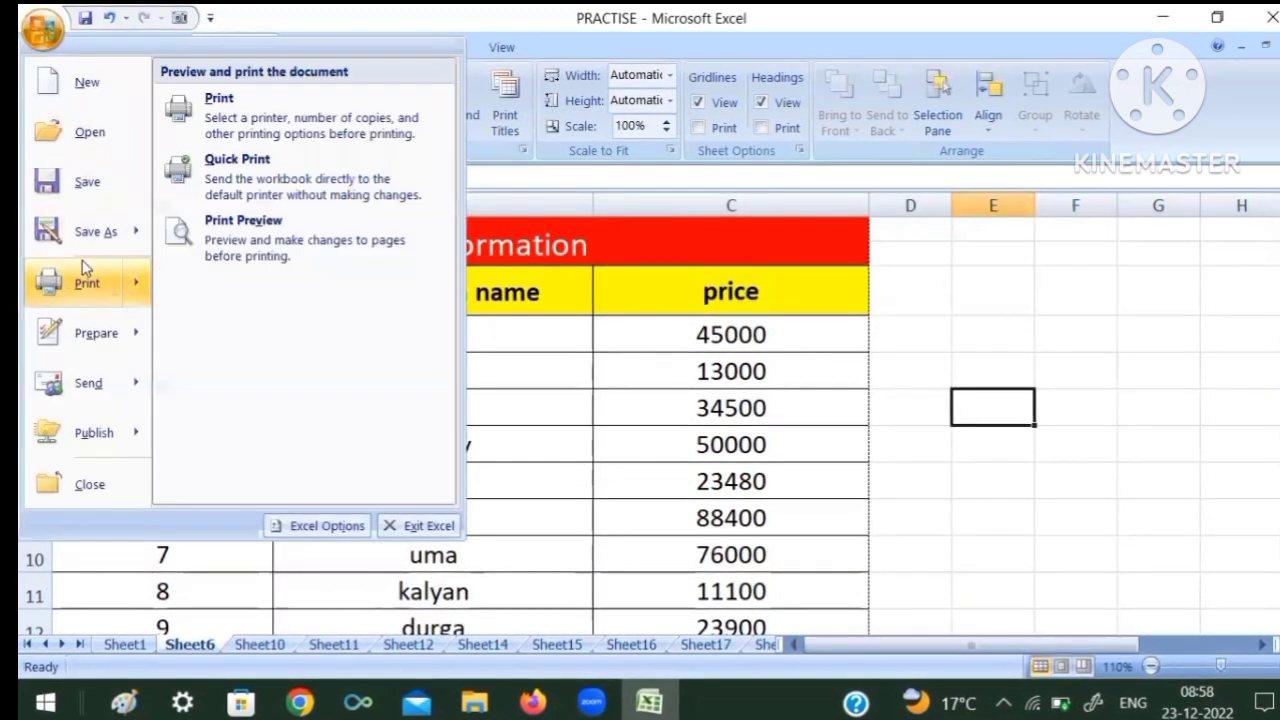
{"action": "left_click", "coordinate": [236, 243]}
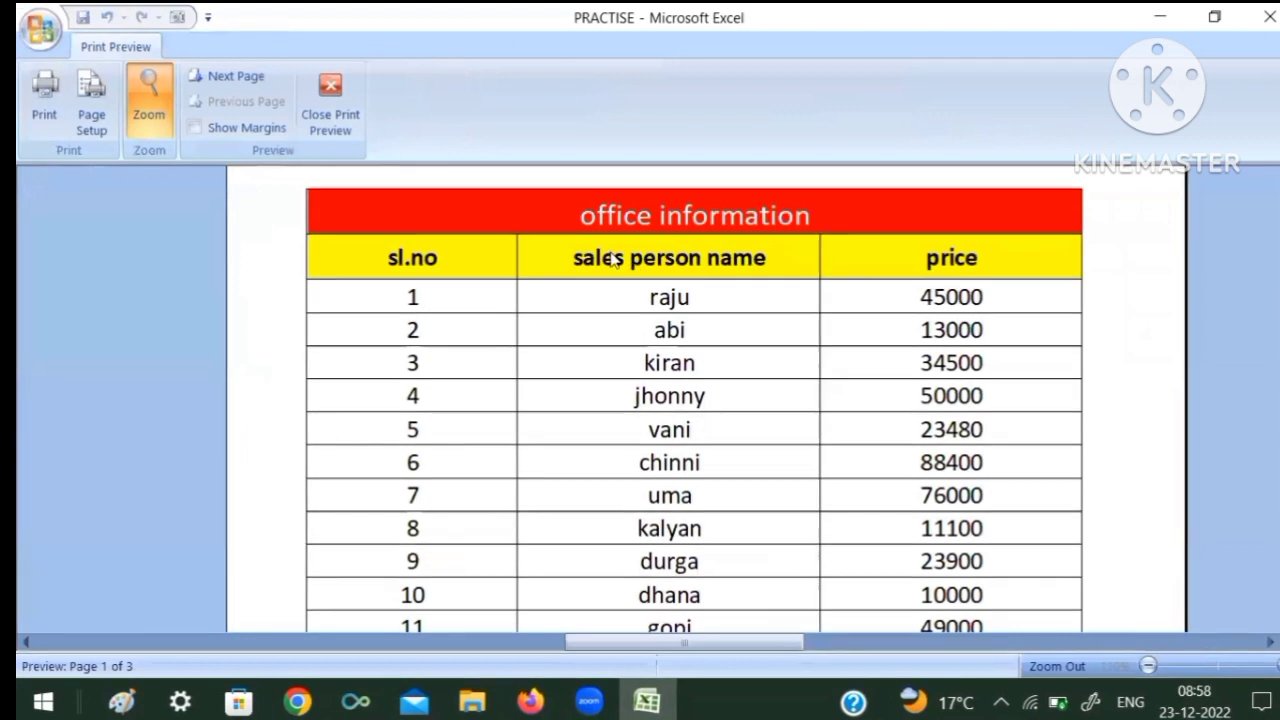
{"action": "left_click", "coordinate": [252, 78]}
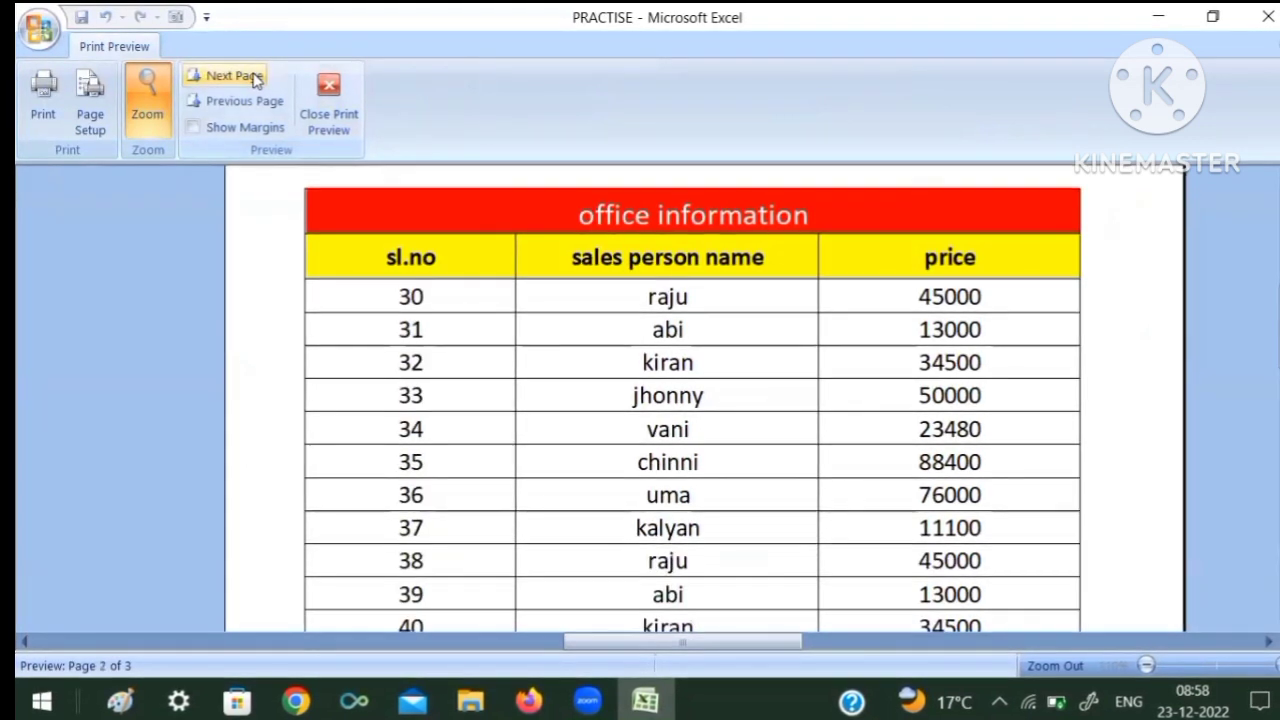
{"action": "left_click", "coordinate": [254, 78]}
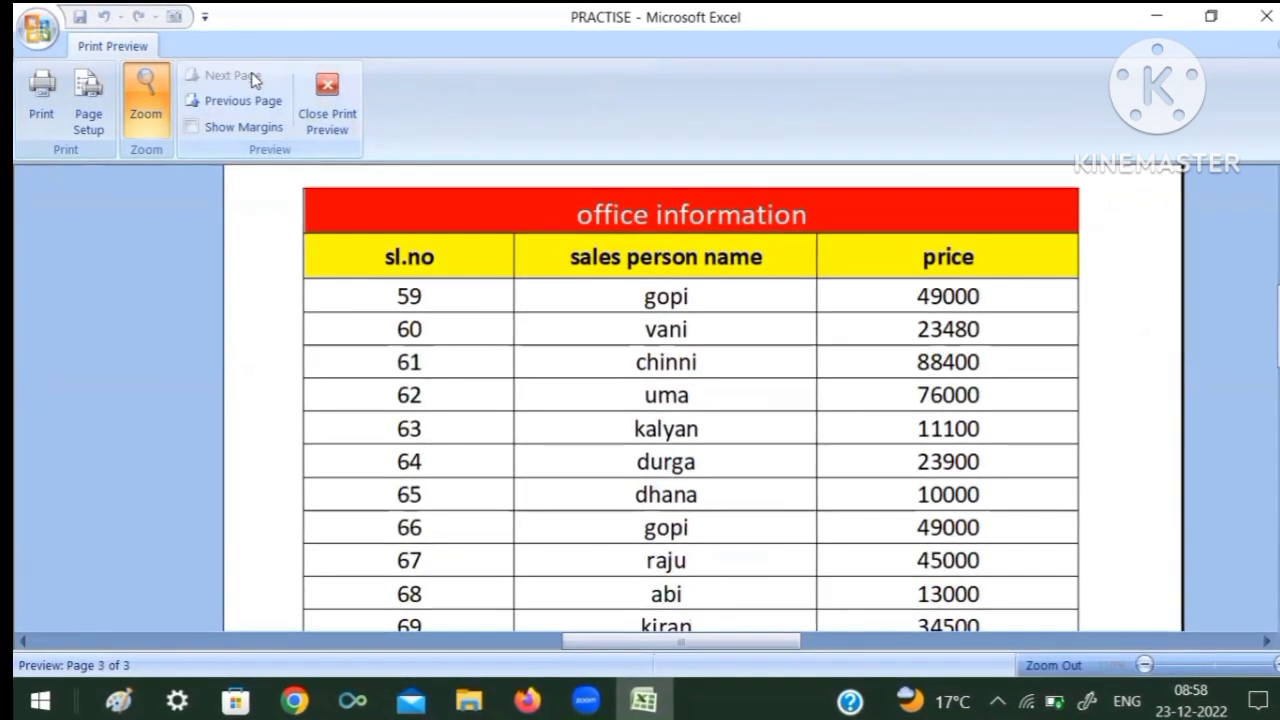